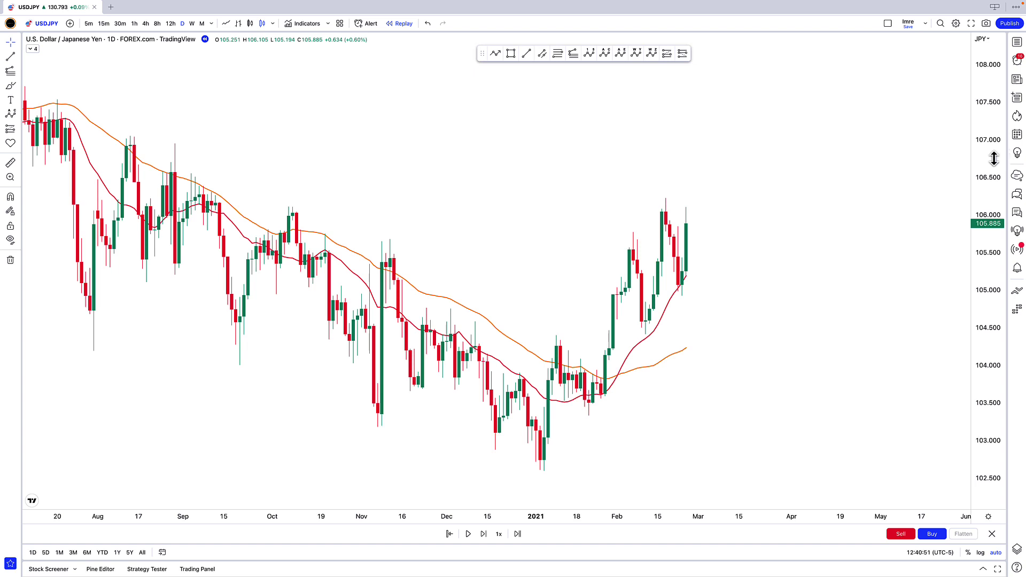
- Exit chart replay mode, confirming Yes, and zoom out to show 2022–2023 USDJPY prices
left_click(993, 534)
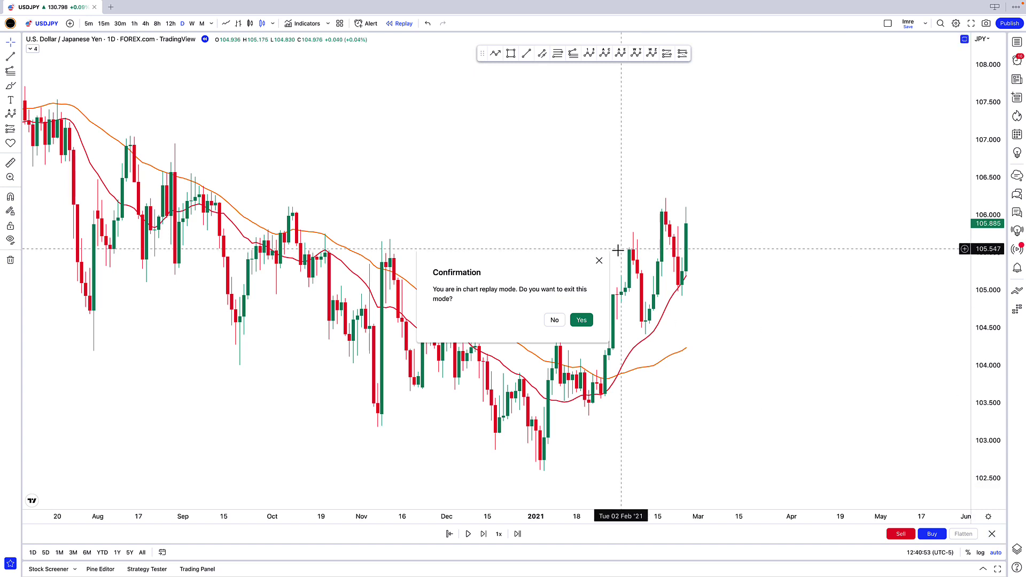
left_click(582, 321)
scroll(628, 344, "down", 5)
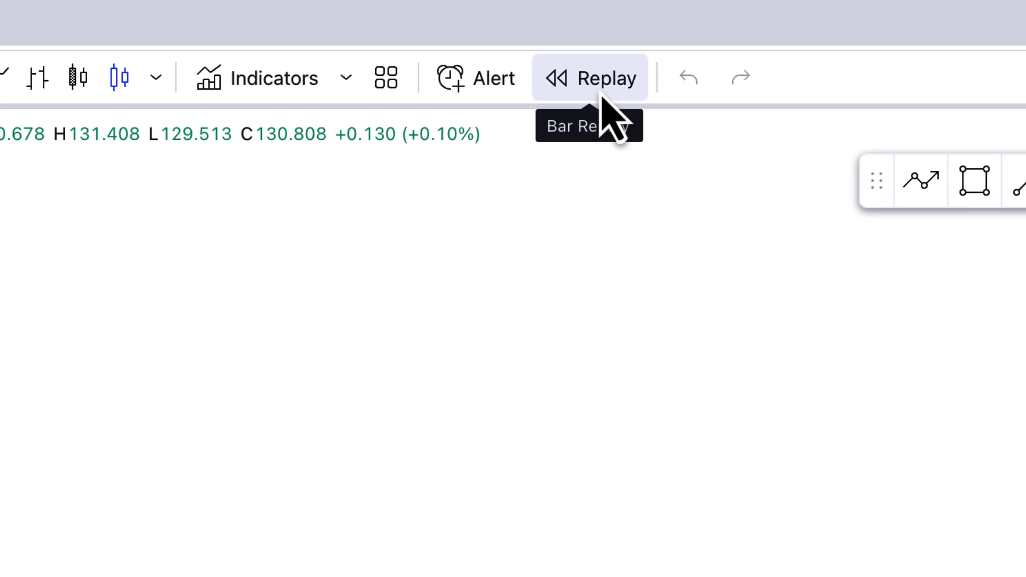
- Enter bar-replay selection mode from the Replay toolbar button
left_click(567, 86)
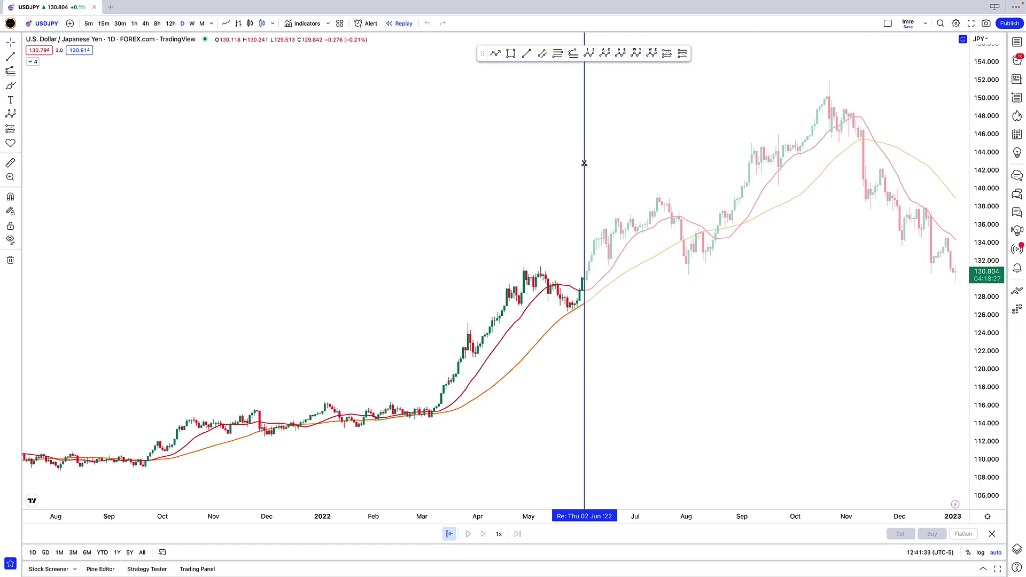
- Start the USDJPY replay at 22 Sep 2021 and leave empty space right of the last bar
scroll(480, 180, "down", 3)
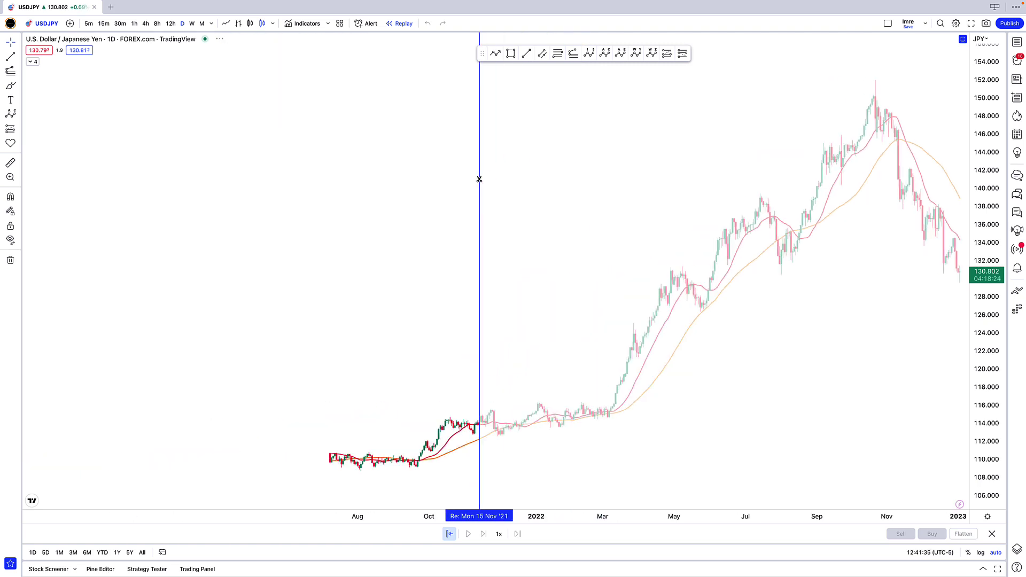
scroll(492, 193, "down", 2)
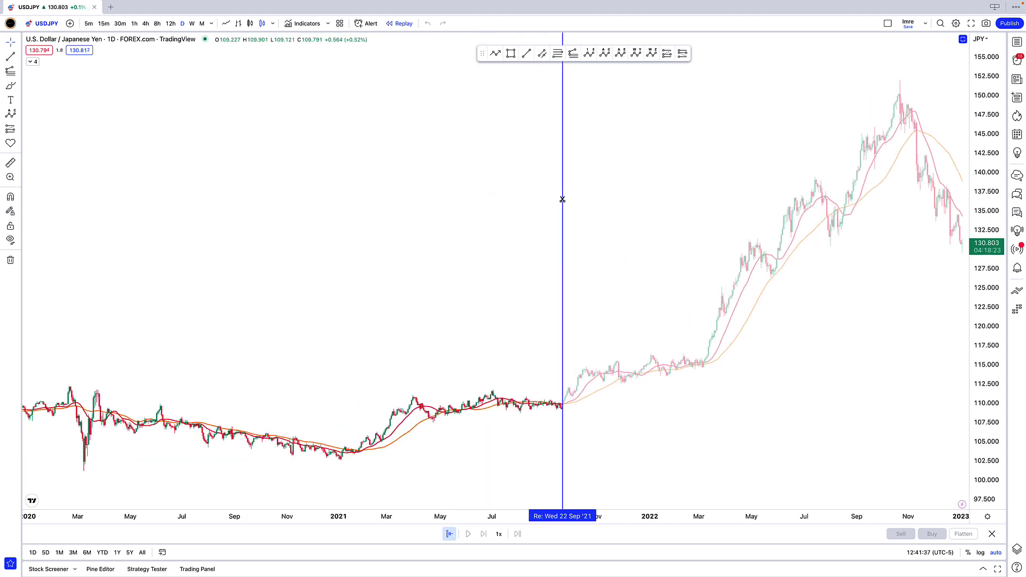
left_click(562, 200)
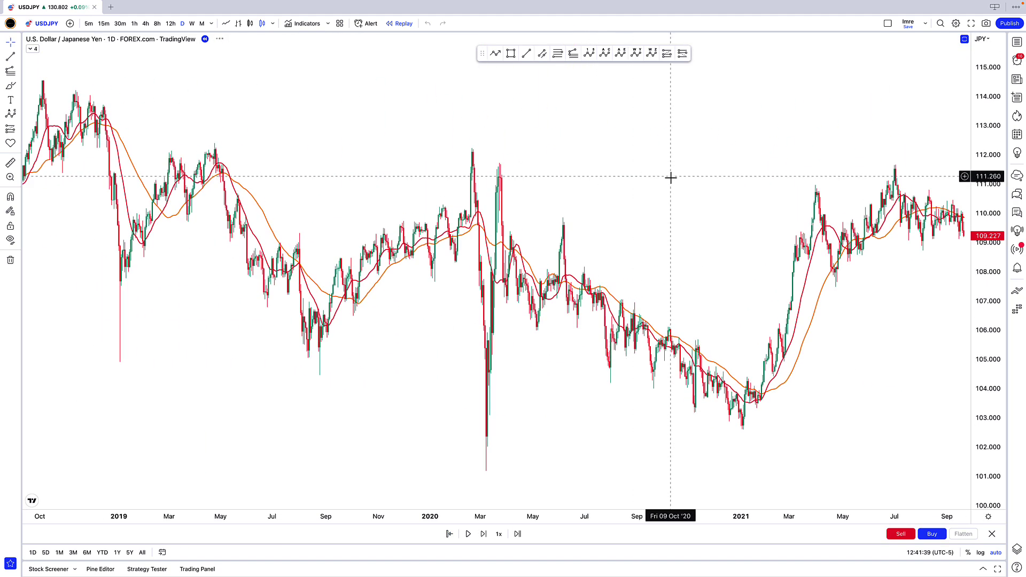
left_click_drag(671, 179, 468, 193)
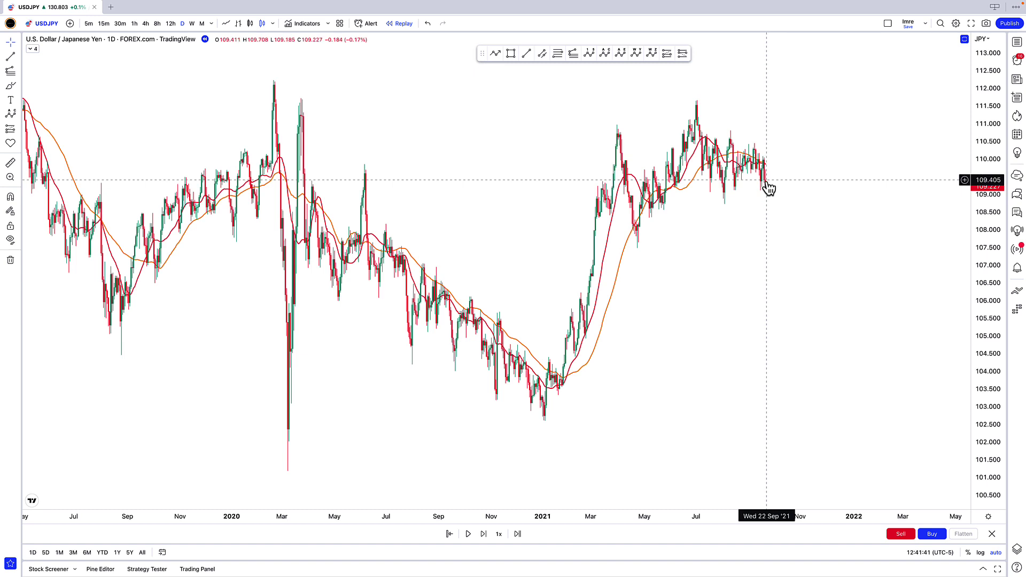
scroll(769, 185, "up", 2)
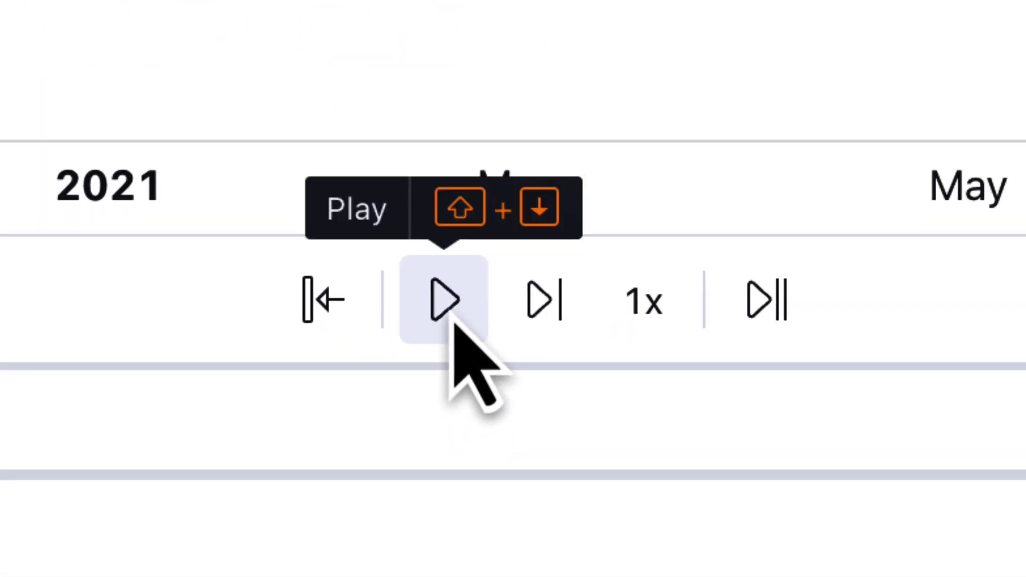
- Play the replay briefly, pause it, and keep the playback speed at 1x
left_click(444, 299)
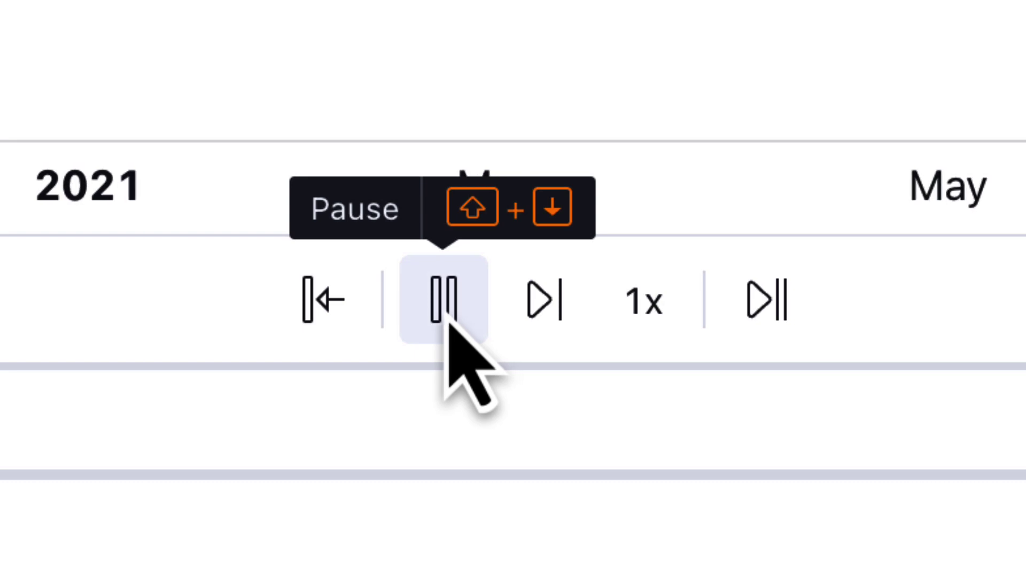
left_click(448, 320)
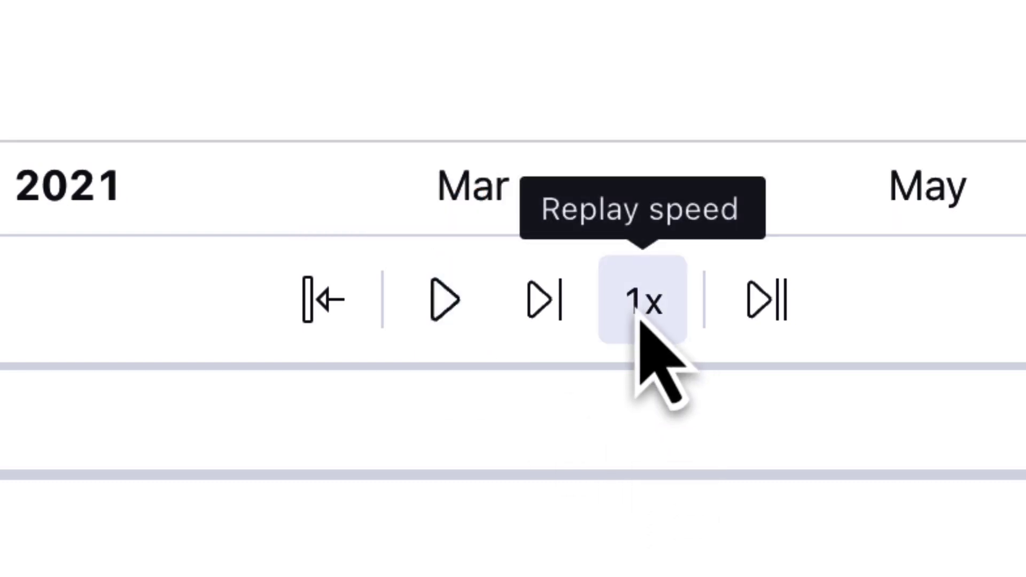
left_click(658, 348)
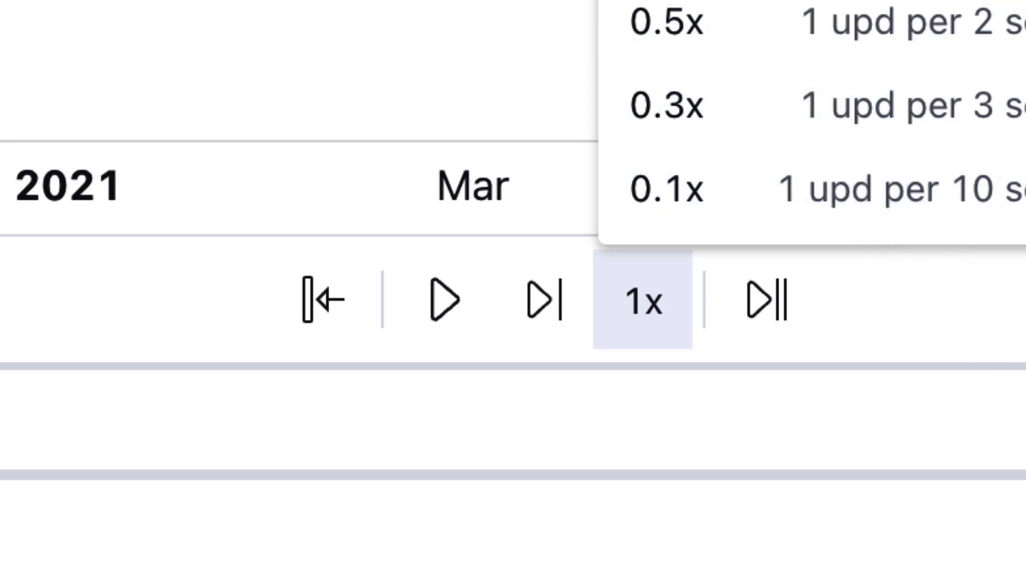
key("Escape")
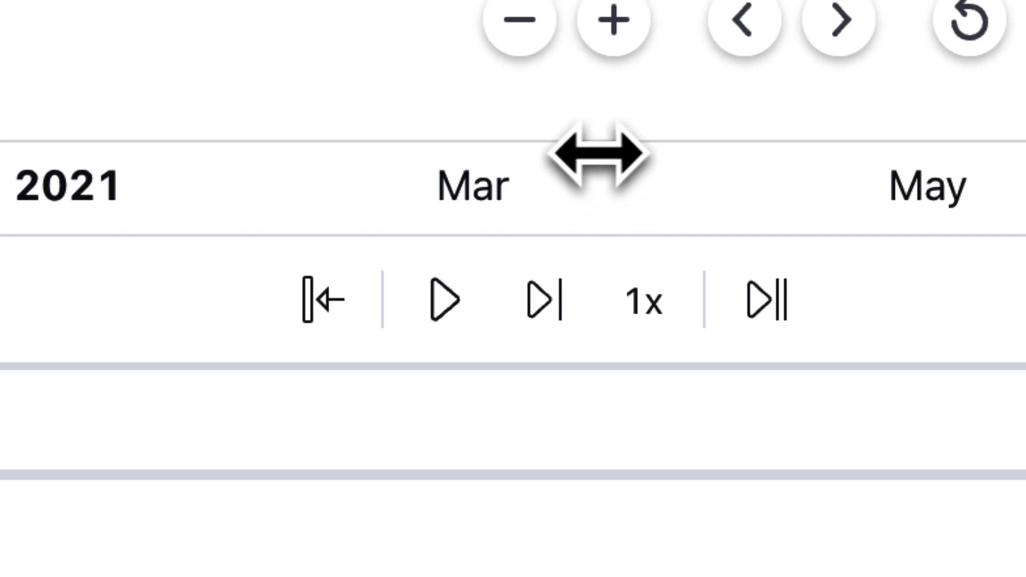
- Step the replay forward six bars to the 111.467 close and reposition the chart lower
left_click(544, 302)
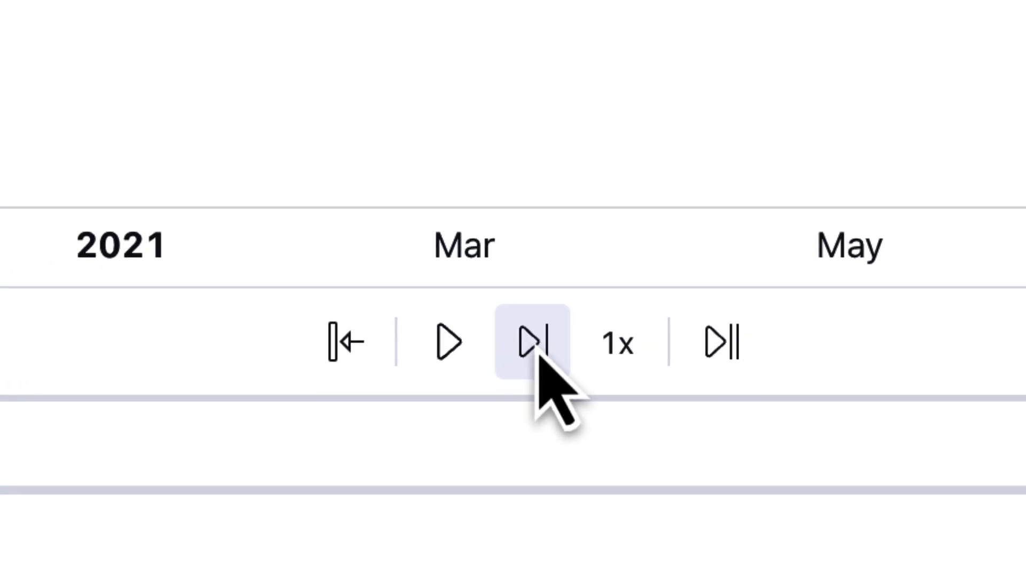
left_click(484, 534)
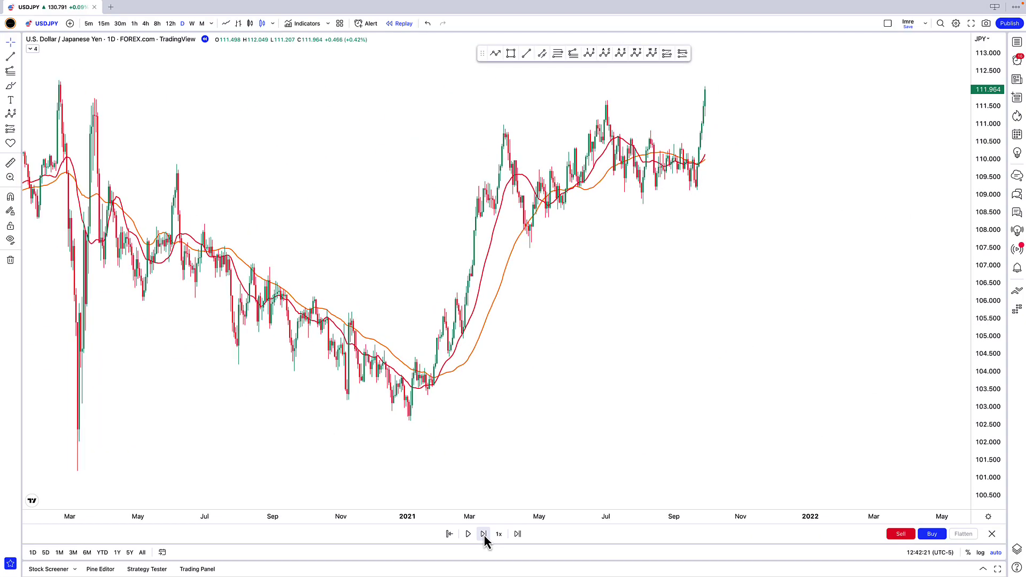
left_click(483, 534)
left_click(484, 534)
left_click(484, 534)
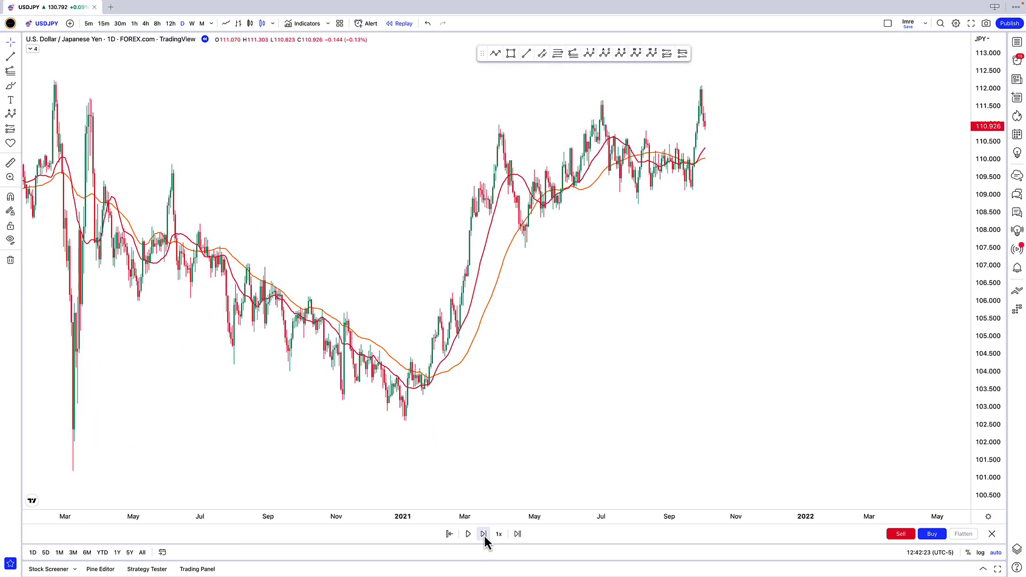
left_click(484, 534)
left_click_drag(875, 251, 861, 367)
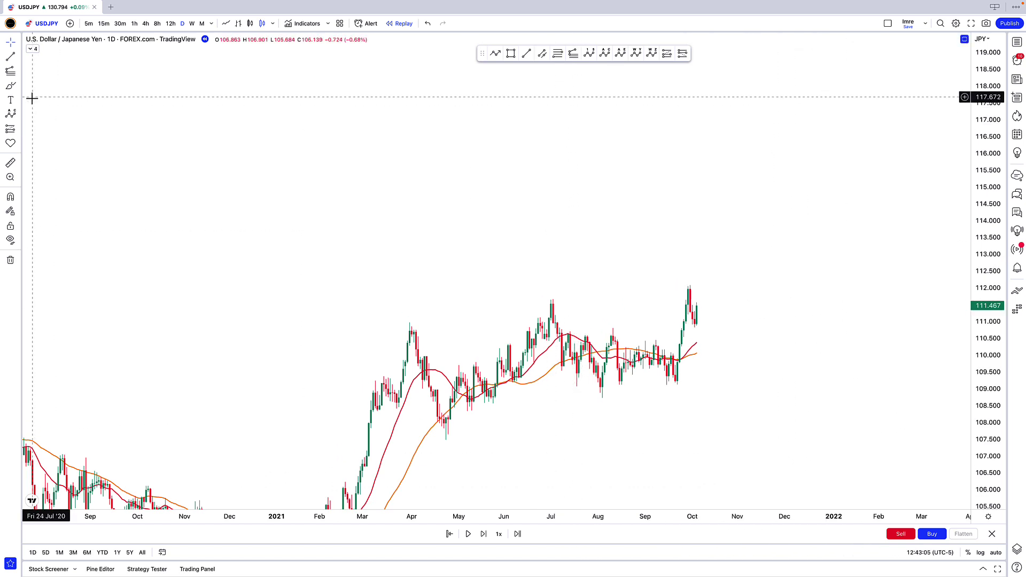
- Draw a horizontal ray at 112.786
left_click(19, 56)
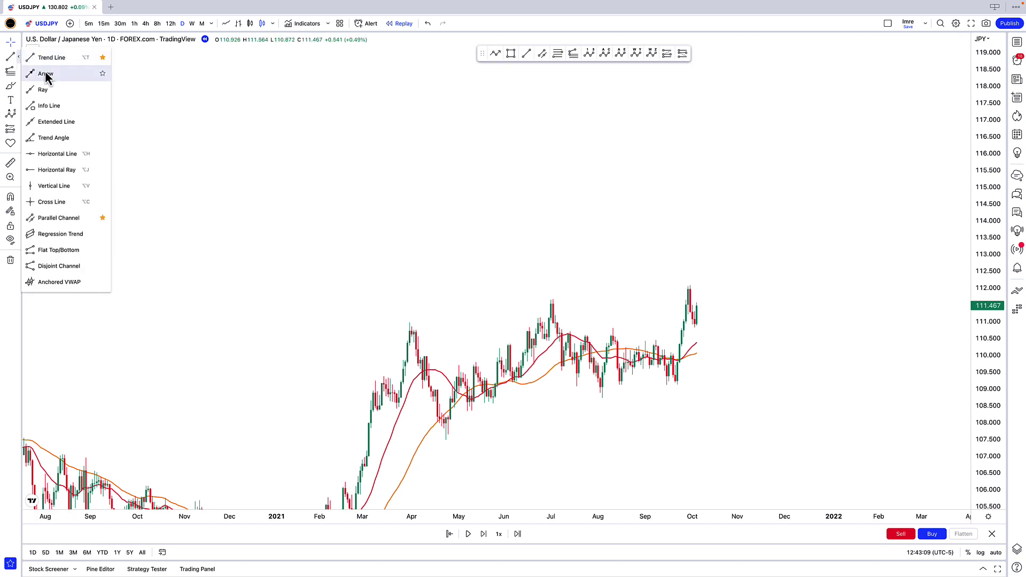
left_click(86, 173)
left_click(650, 262)
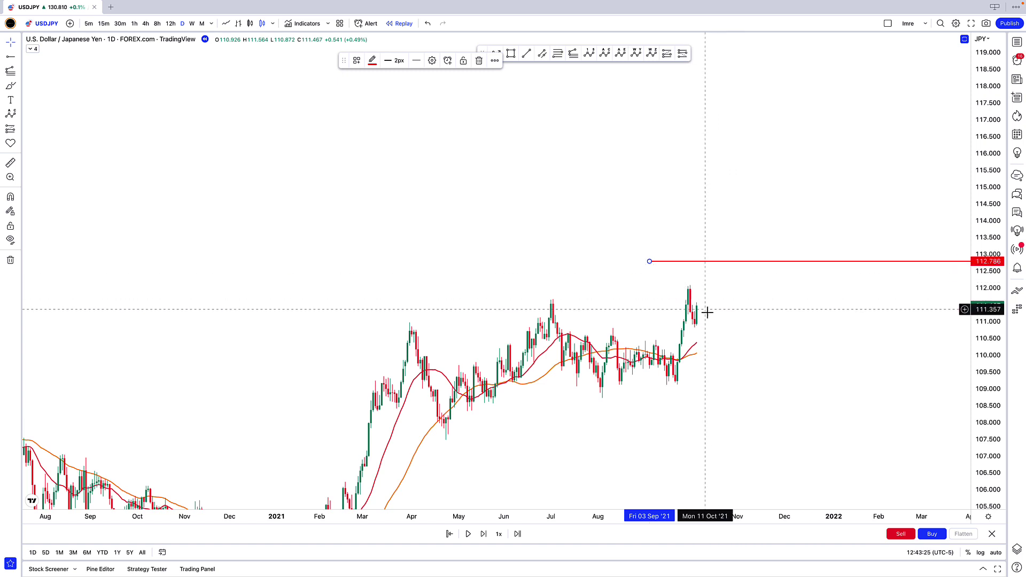
scroll(707, 312, "up", 3)
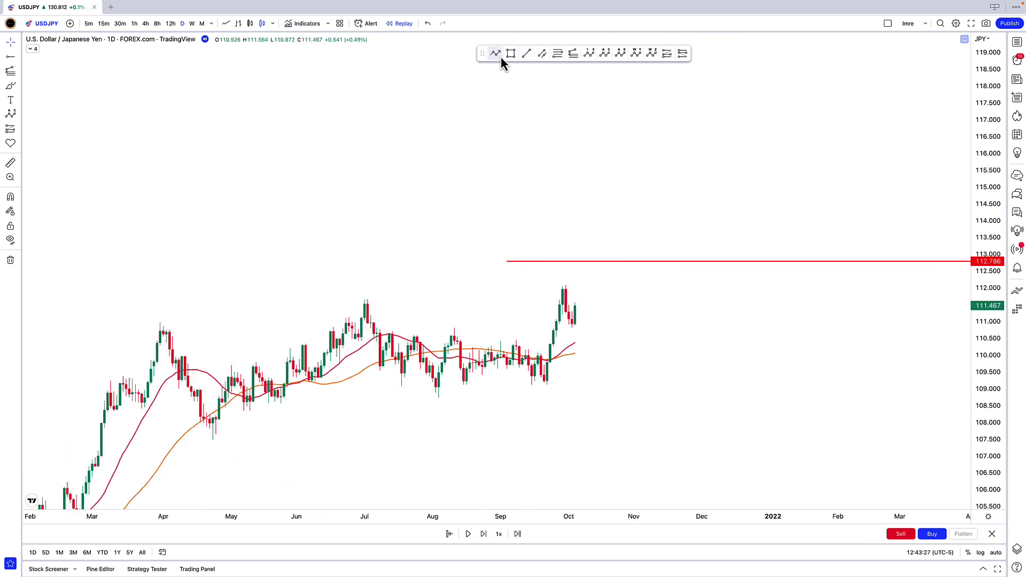
- Start an Elliott wave from the September low to high, then cancel it
left_click(498, 55)
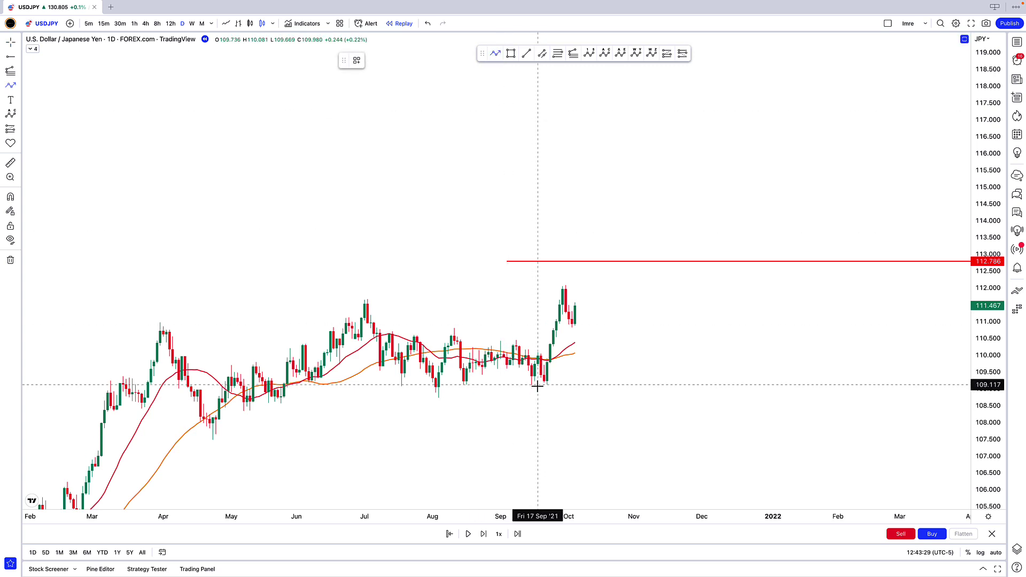
left_click(538, 386)
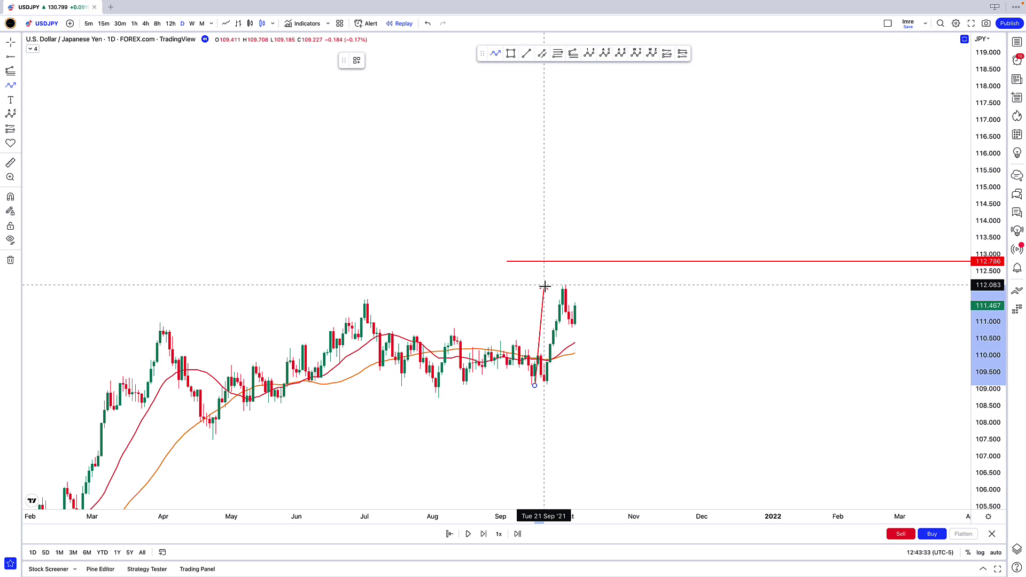
left_click(545, 286)
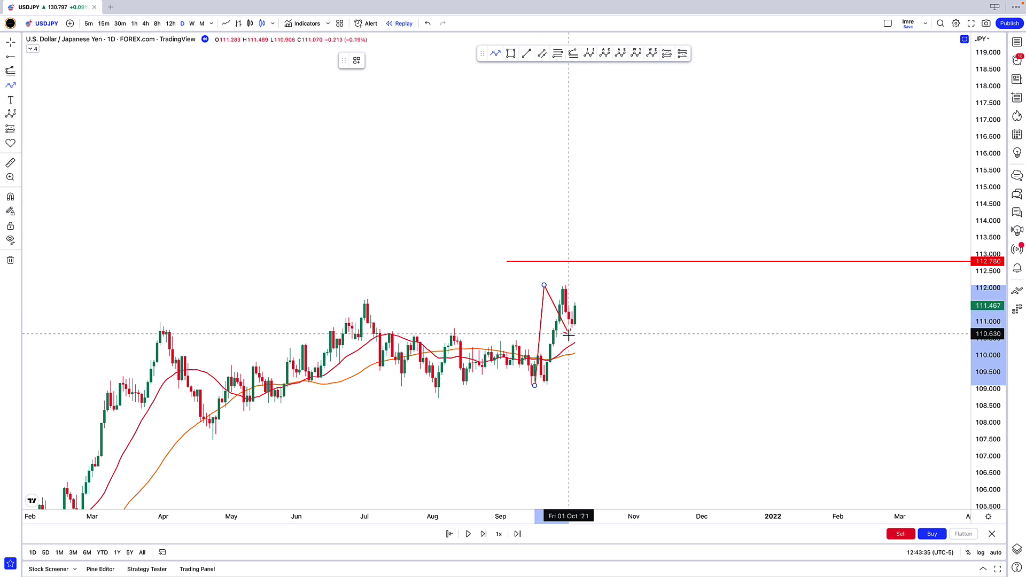
key("Escape")
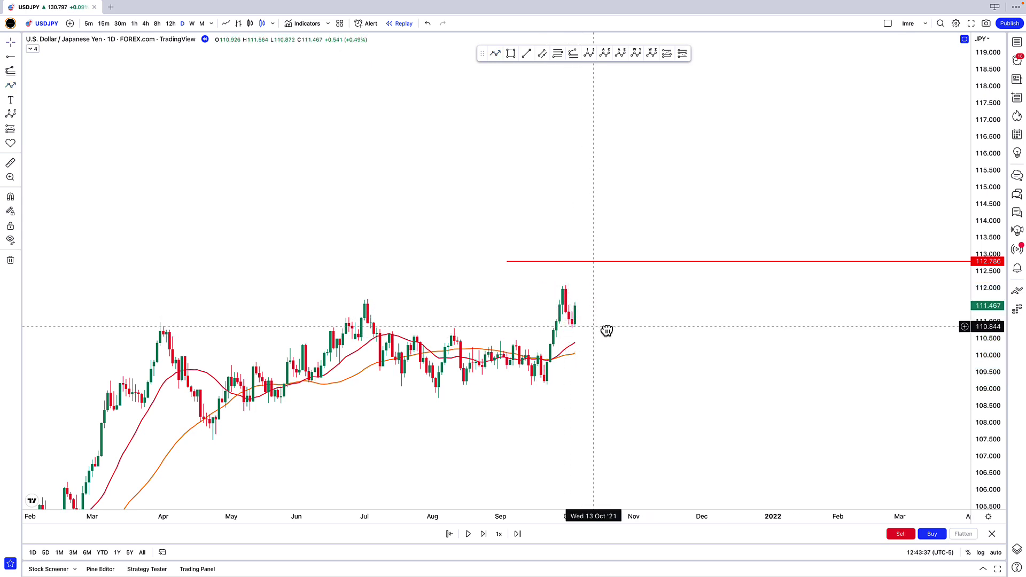
- Open a 1000-unit buy position at 111.467
left_click_drag(607, 331, 763, 335)
scroll(715, 334, "up", 4)
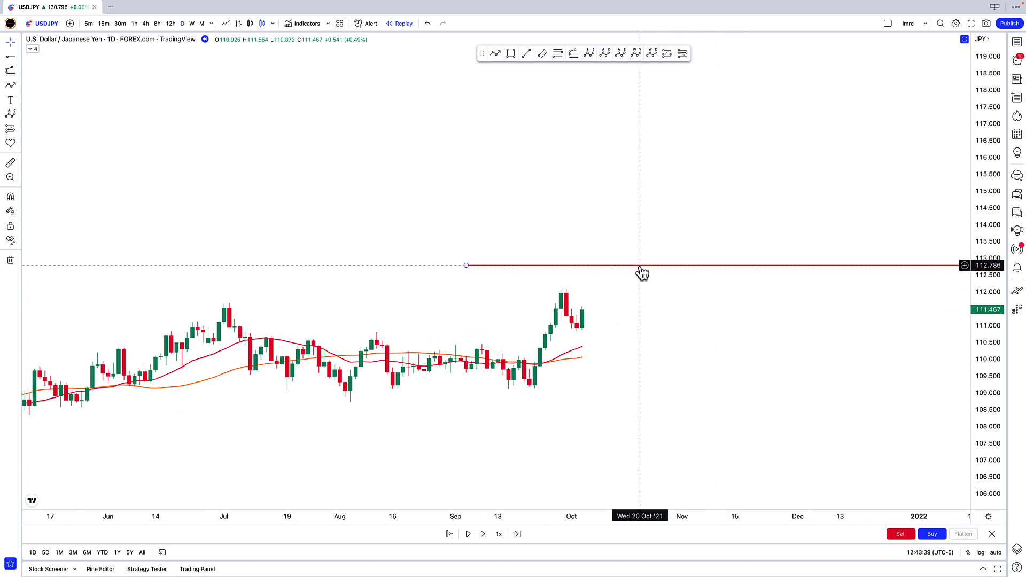
left_click(930, 534)
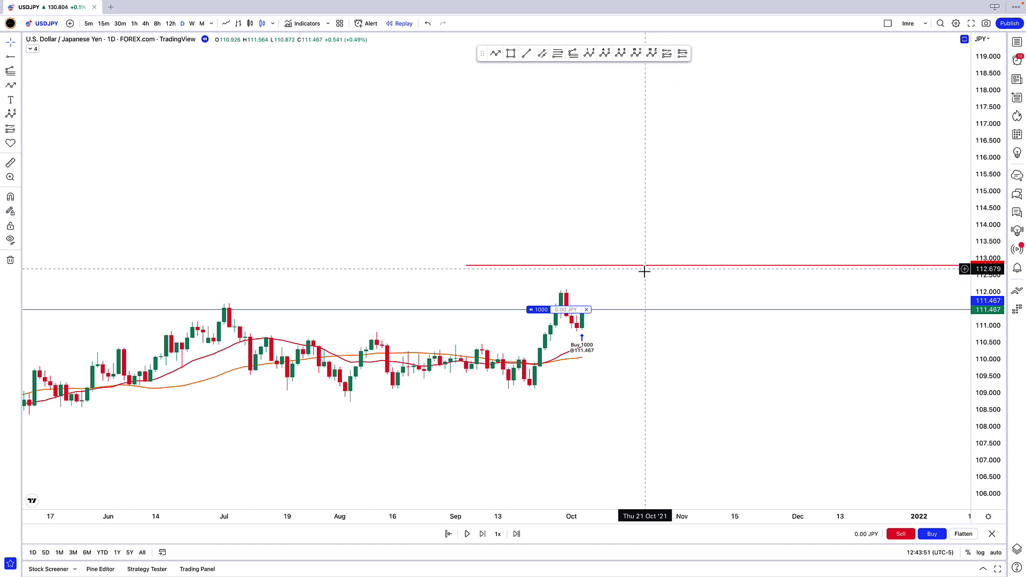
- Move the red ray down to 109.021 and label it 'Stop Loss'
left_click_drag(620, 272, 669, 395)
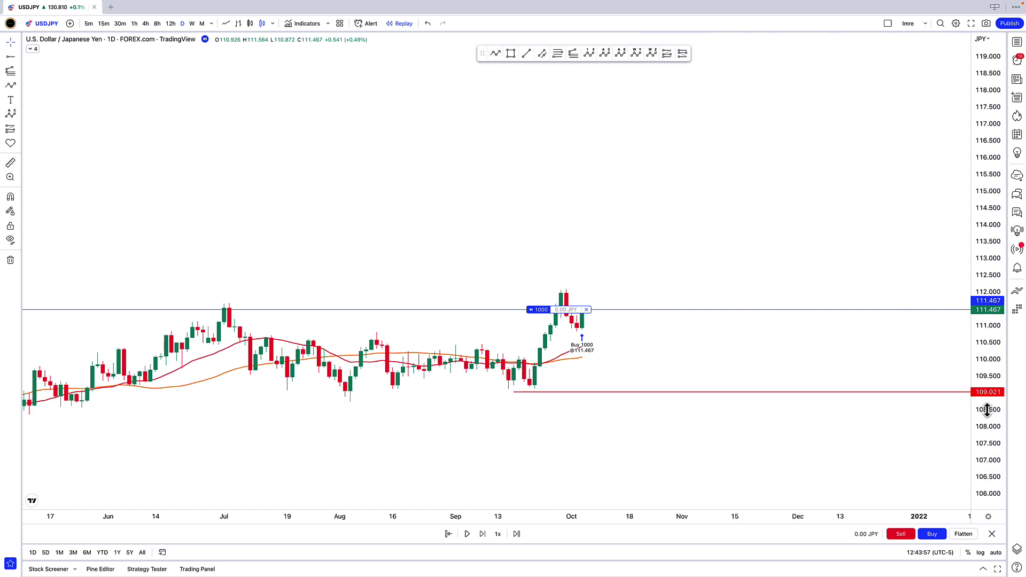
left_click(905, 393)
double_click(906, 394)
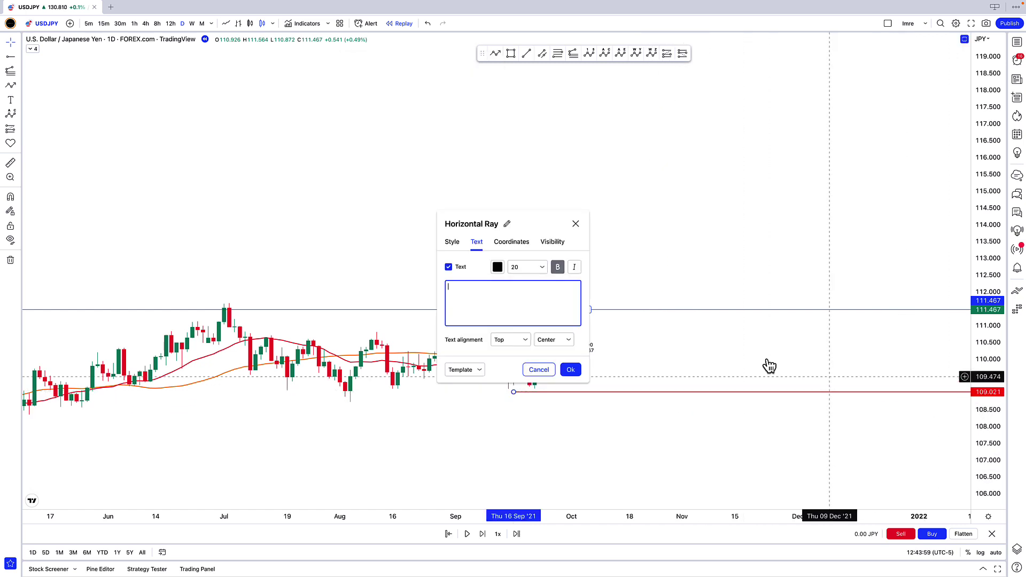
type("S")
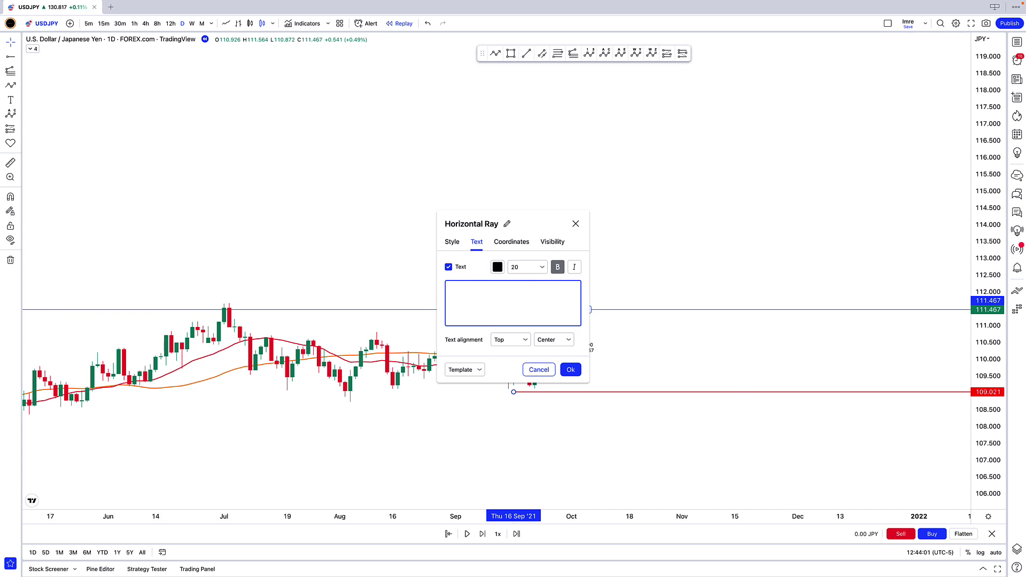
type("top Loss")
left_click(570, 370)
scroll(550, 394, "down", 10)
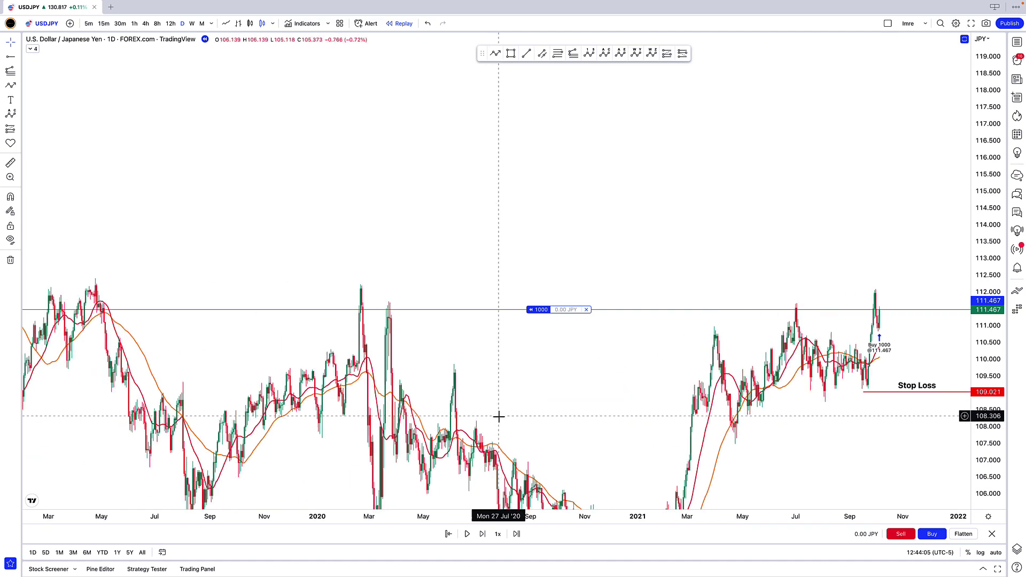
scroll(499, 417, "down", 15)
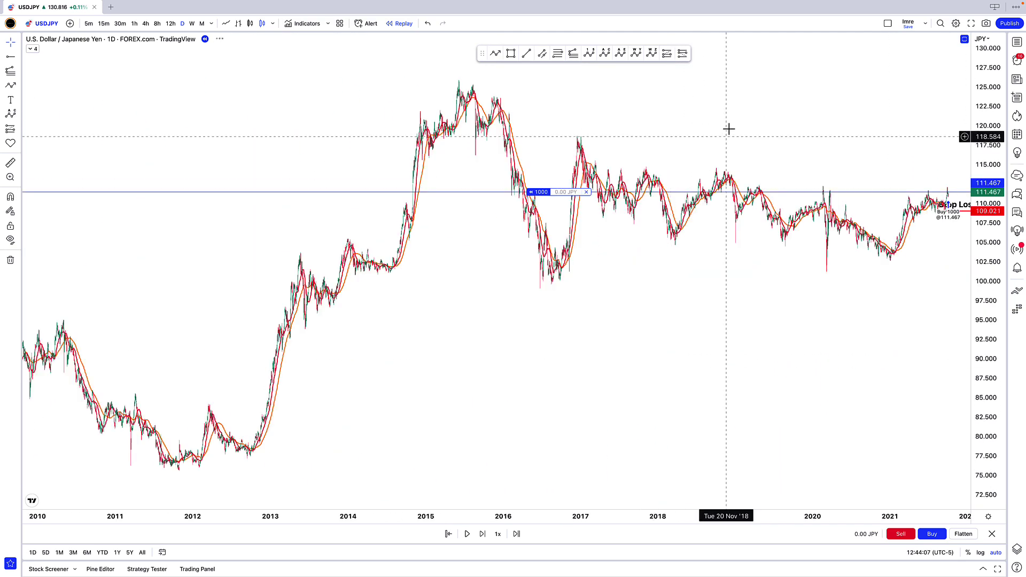
left_click_drag(729, 128, 566, 163)
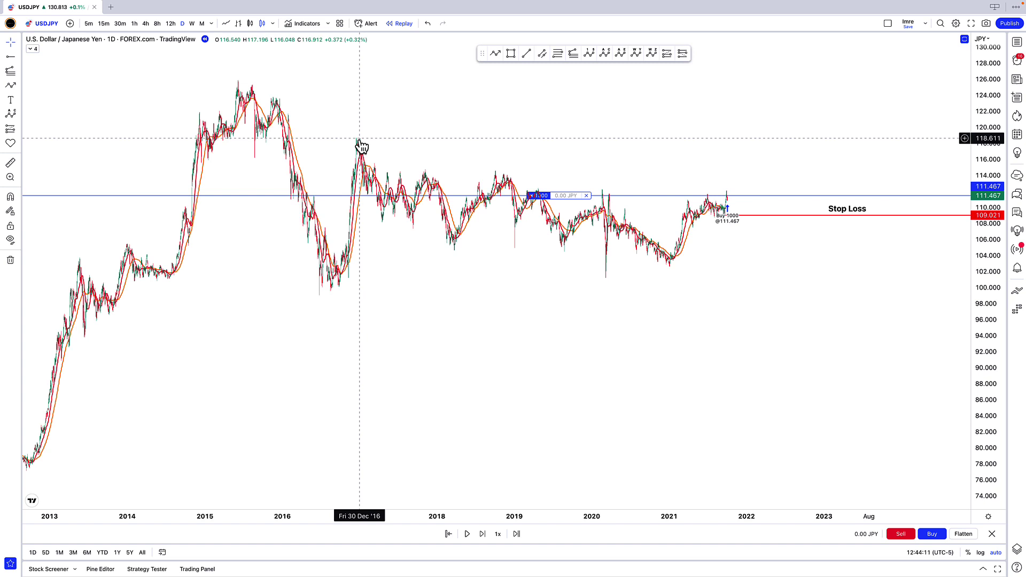
- Place a horizontal ray at 118.461 labelled 'Take Profit'
left_click(712, 140)
type("T")
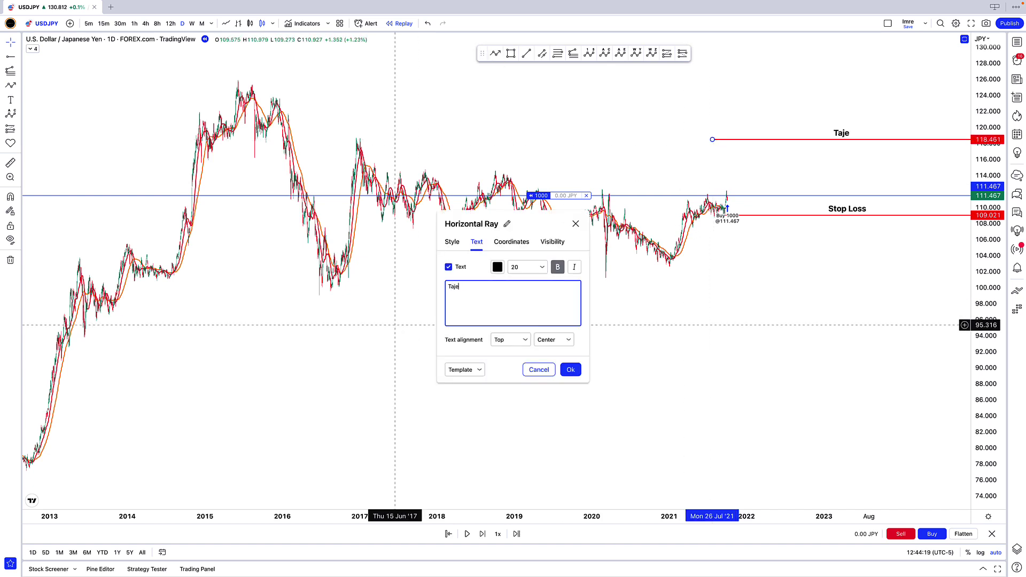
type("ake Profit")
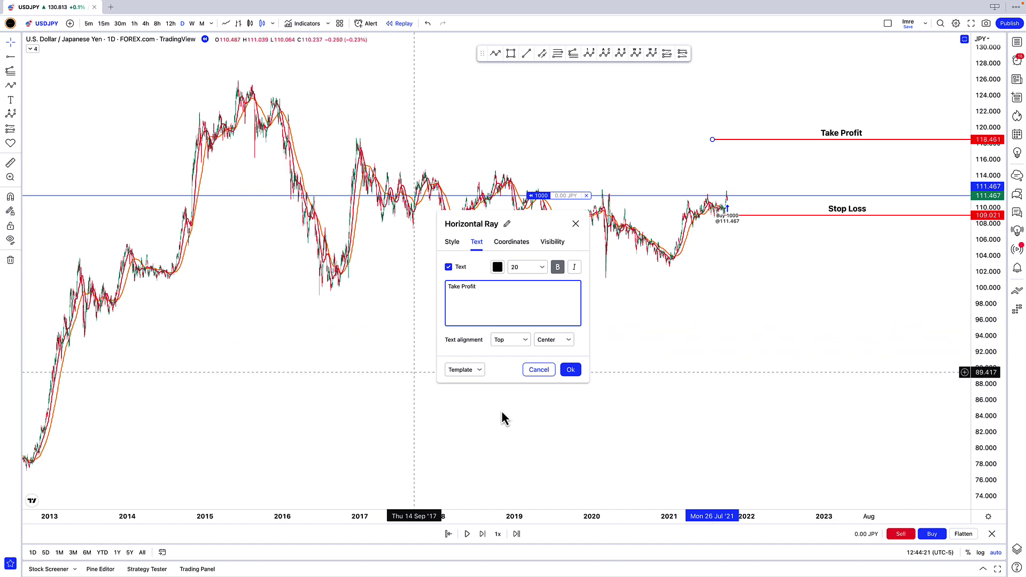
left_click(571, 370)
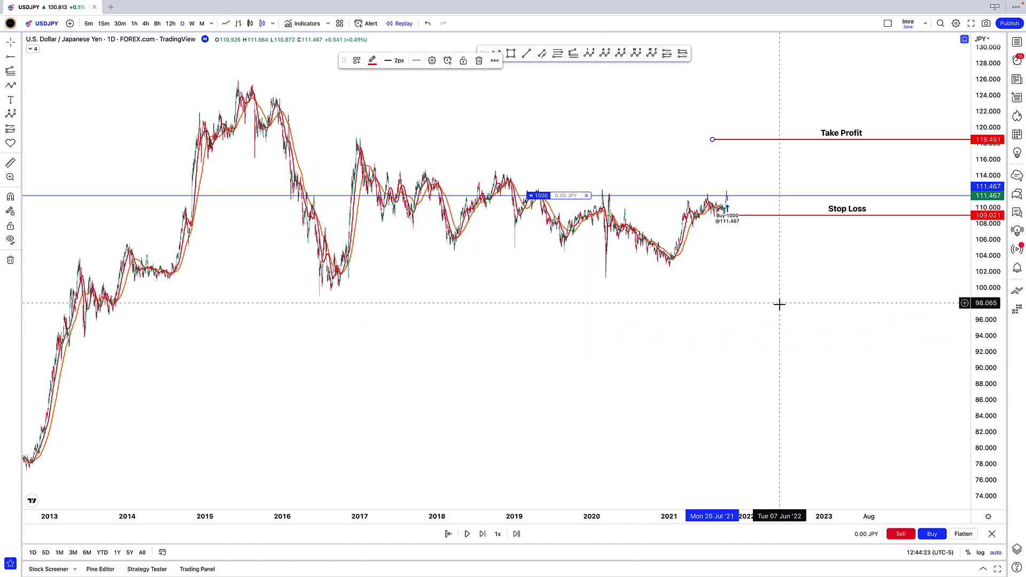
scroll(623, 332, "up", 5)
scroll(812, 360, "up", 5)
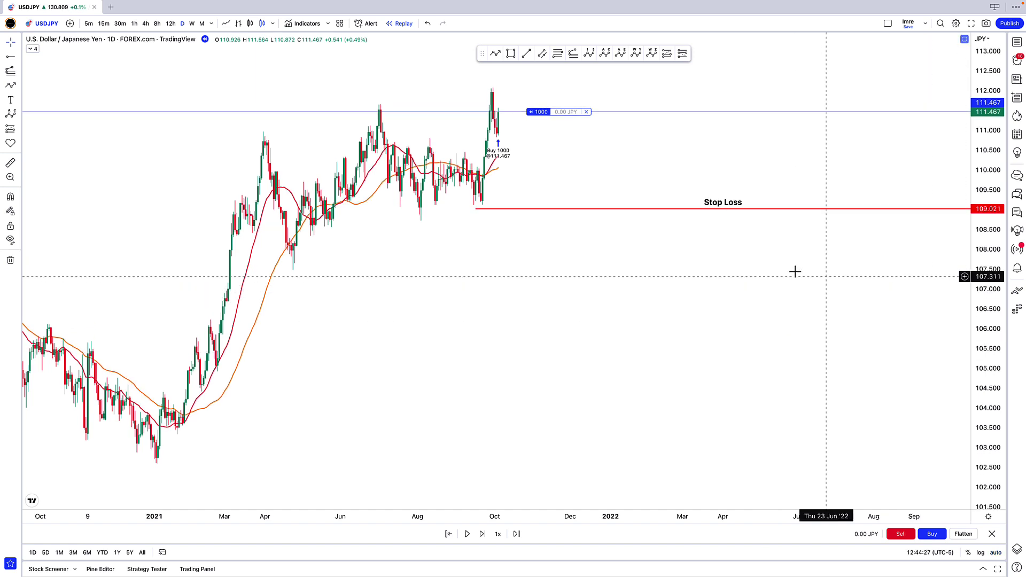
left_click_drag(795, 272, 867, 394)
- Advance the replay 15 days to a 114.154 close and trail the Stop Loss ray to about 113.3
scroll(788, 386, "up", 2)
scroll(787, 386, "up", 2)
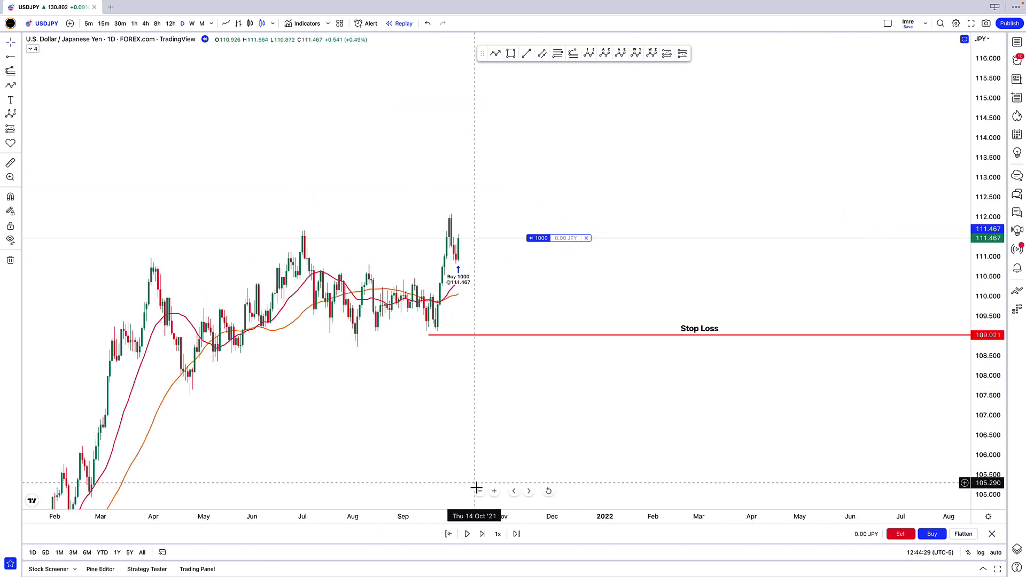
left_click(483, 533)
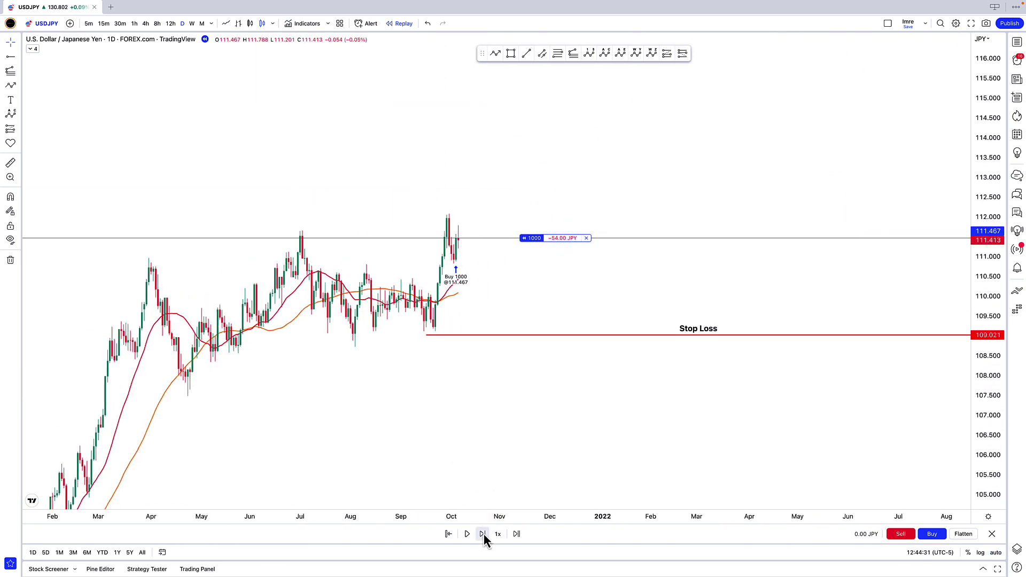
left_click(483, 533)
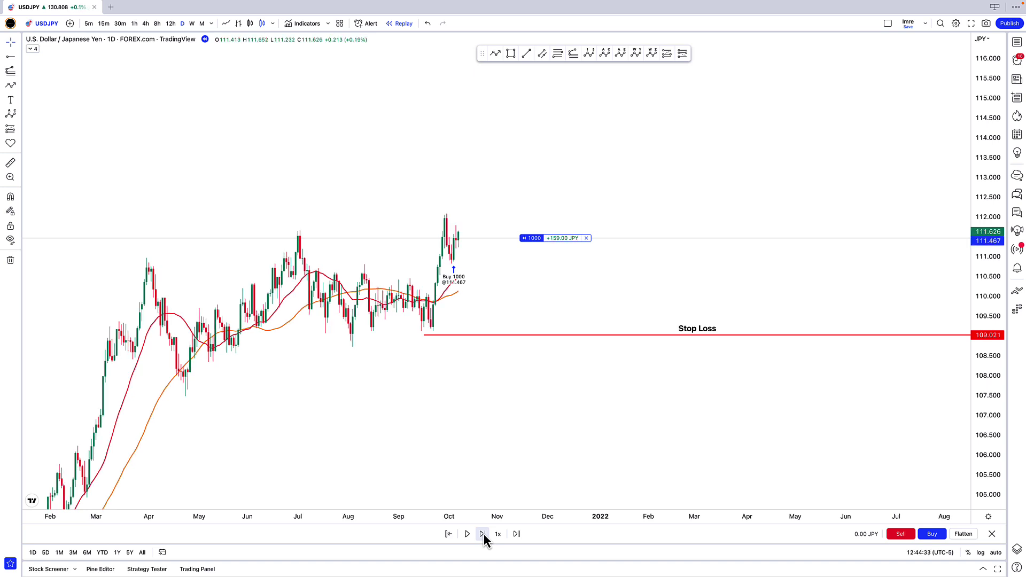
left_click(483, 533)
left_click(484, 534)
left_click(483, 534)
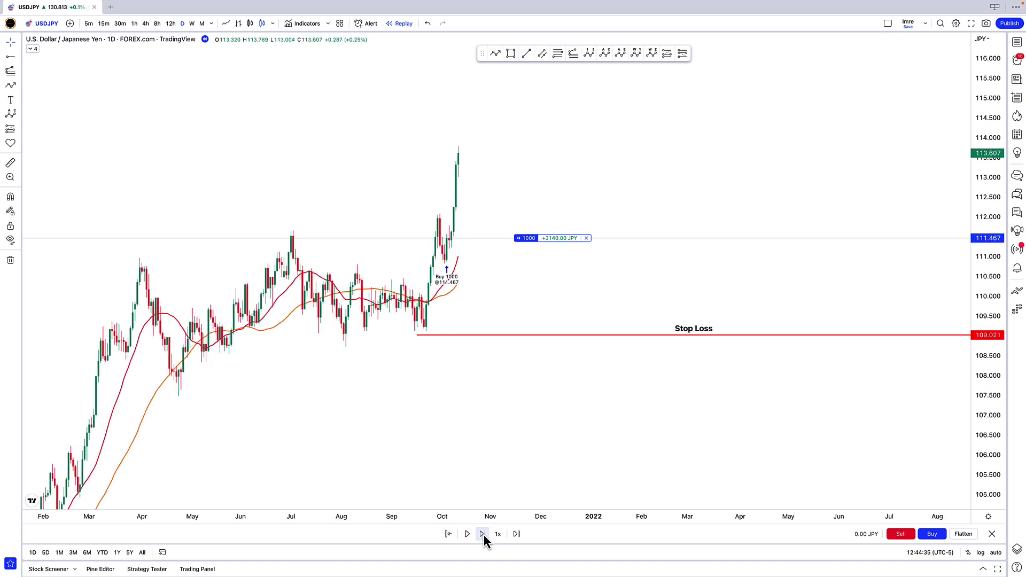
left_click(484, 534)
left_click(483, 534)
left_click(483, 534)
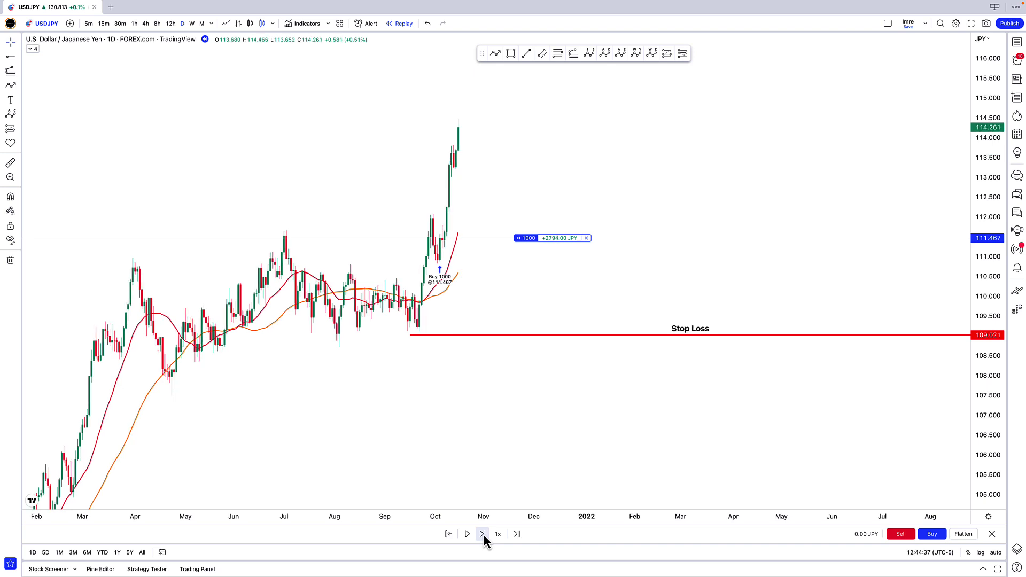
left_click(483, 533)
left_click(483, 533)
left_click(483, 533)
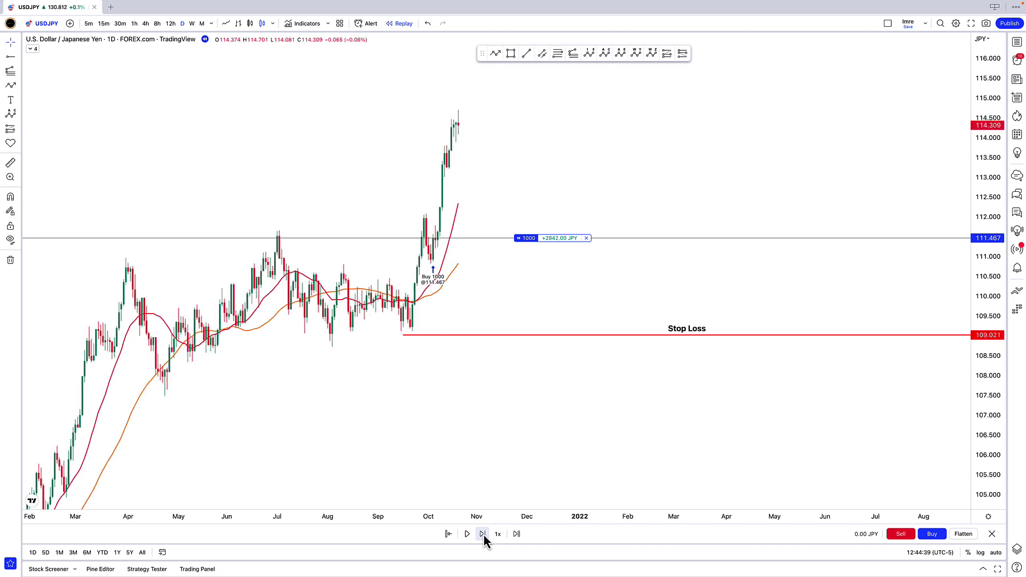
left_click(483, 533)
left_click(483, 534)
left_click(483, 533)
left_click(484, 534)
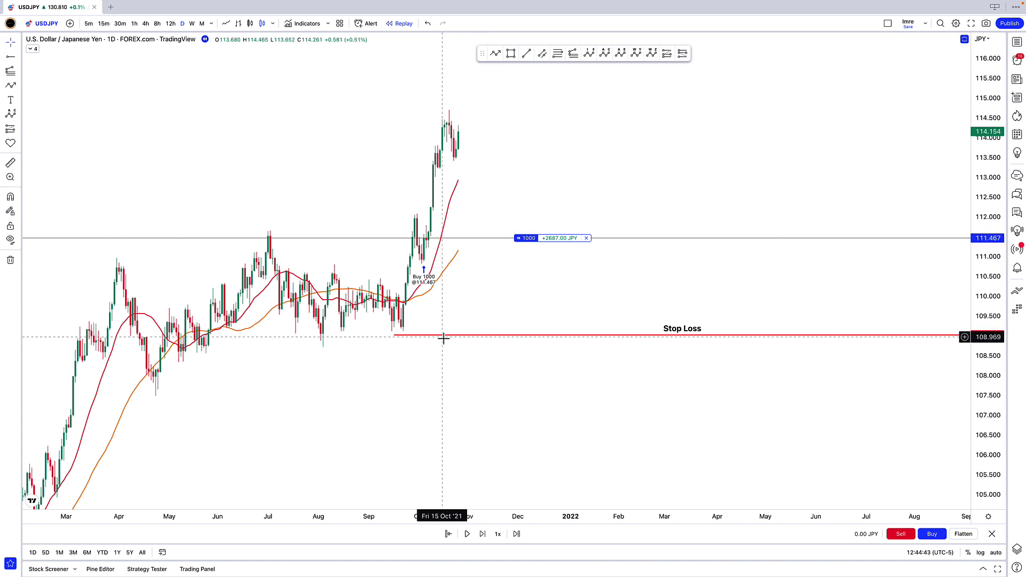
left_click_drag(447, 343, 568, 335)
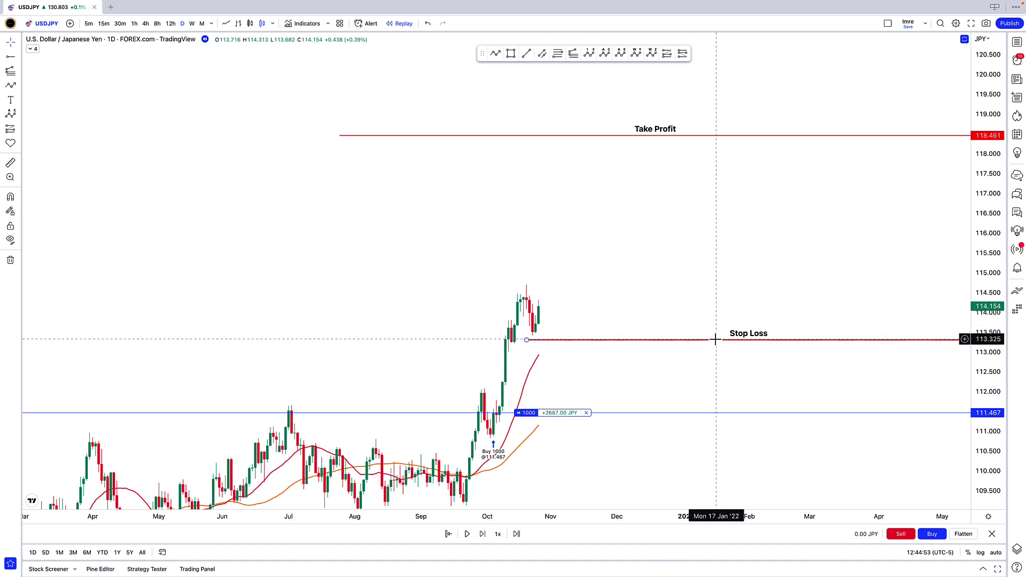
- Step two more days and Flatten the buy with a 1000-unit sell at 113.573, netting +2106 JPY
left_click_drag(610, 296, 607, 289)
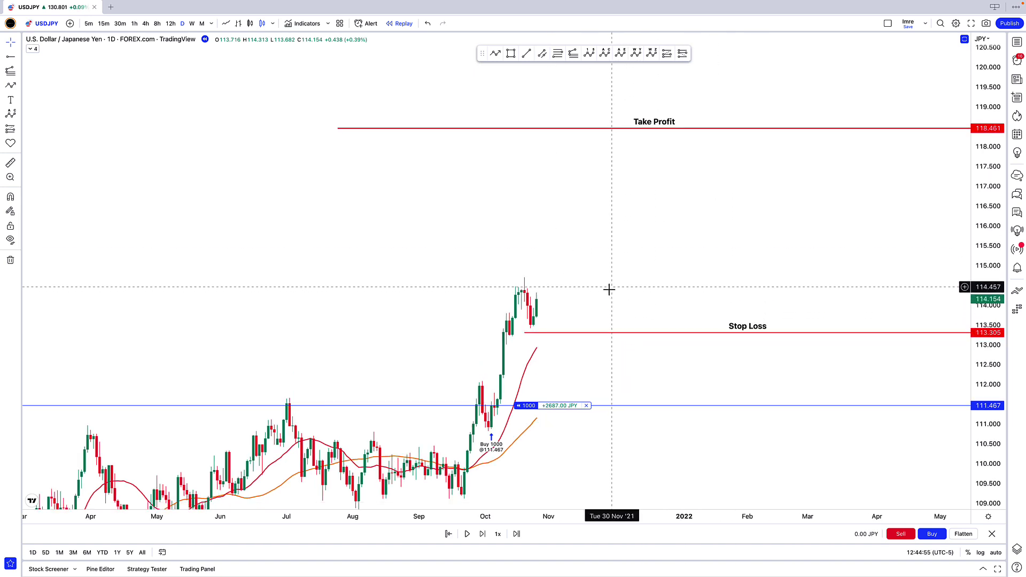
left_click(482, 535)
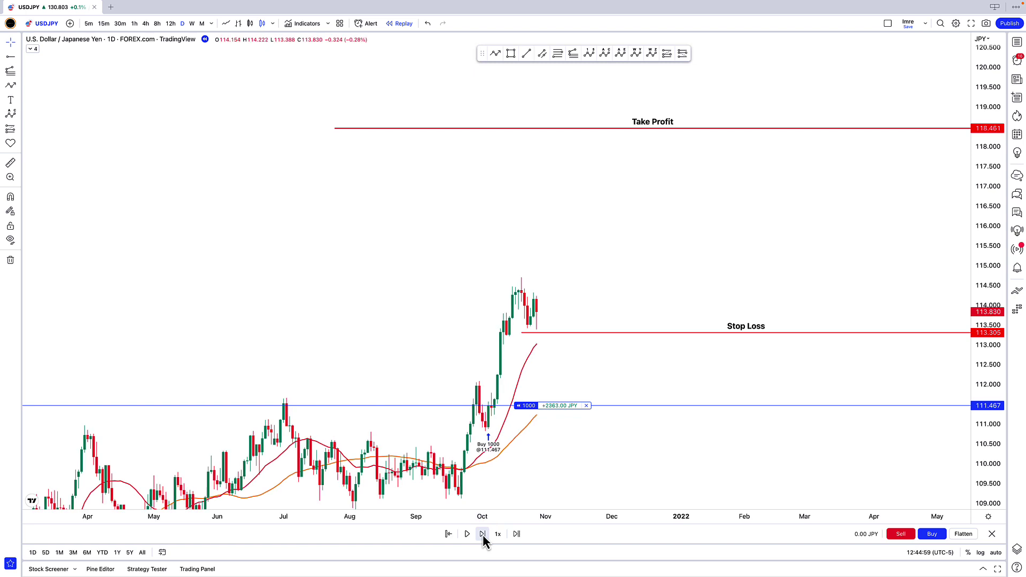
left_click(483, 534)
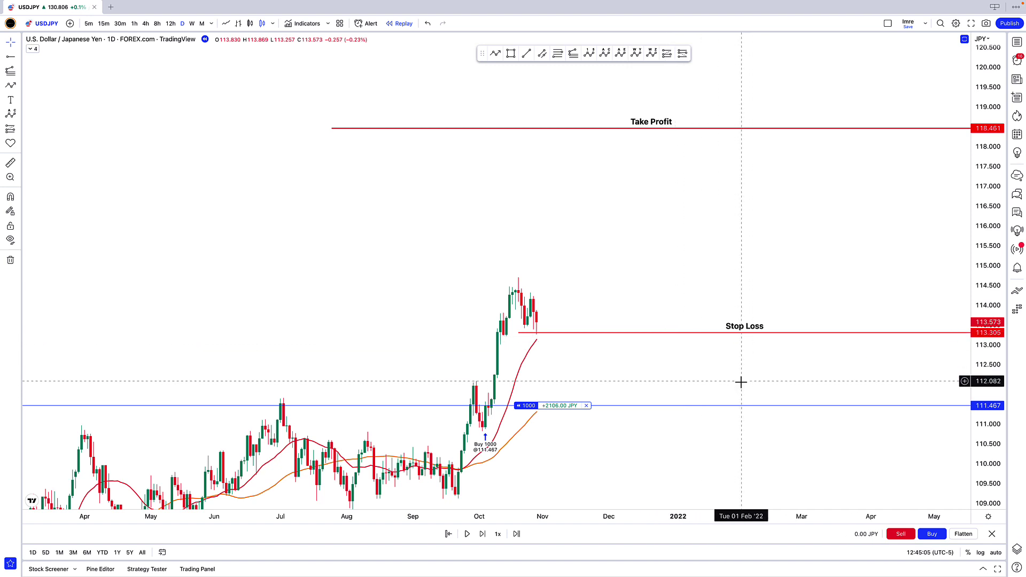
left_click(964, 534)
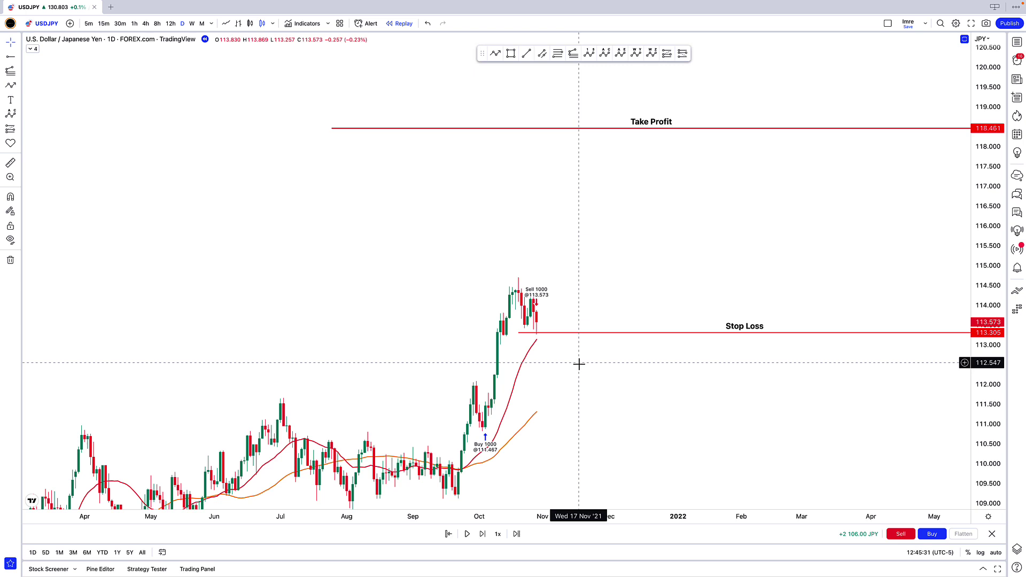
- Place a text note above the peak reading 'Trade #1 - Long USD/JPY' with the entry and initial stop
left_click(11, 100)
left_click(305, 207)
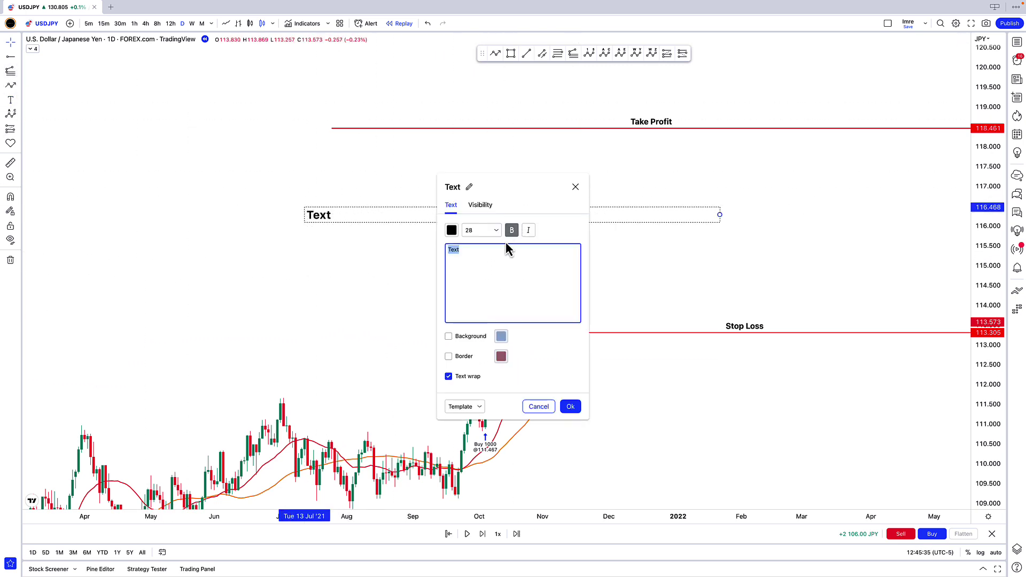
type("T")
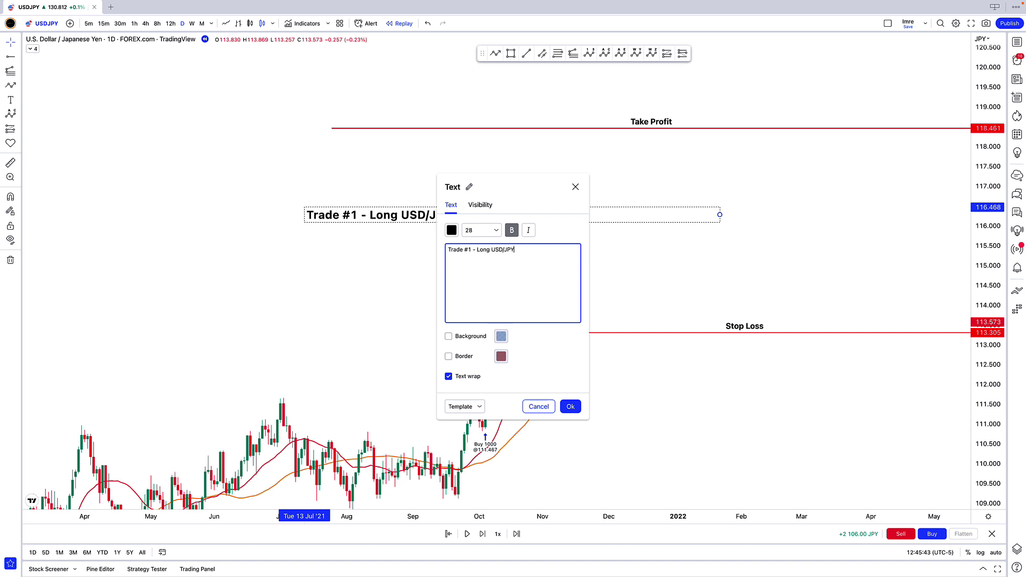
key("Return")
key("Return")
type("Long at")
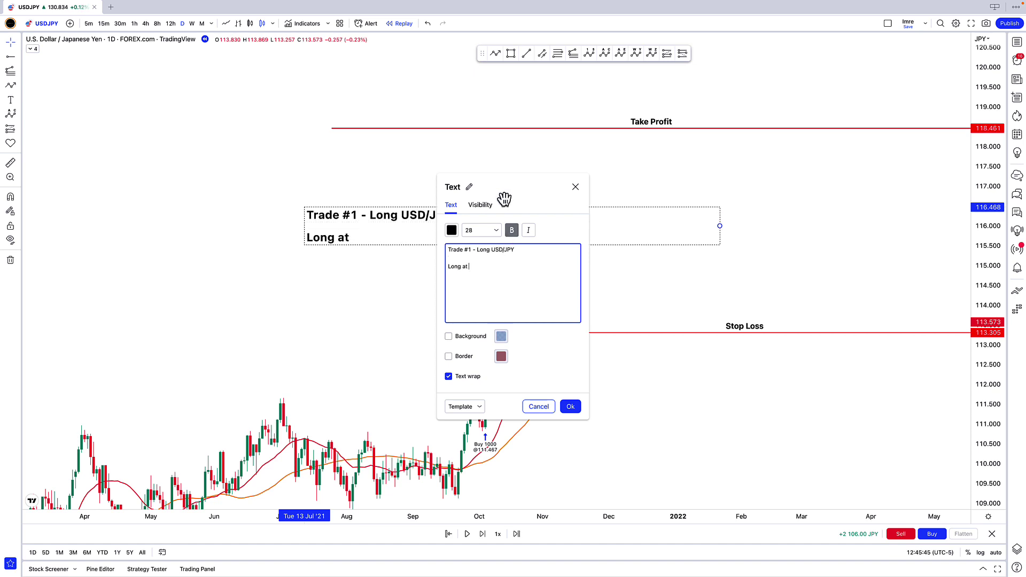
left_click_drag(504, 198, 722, 144)
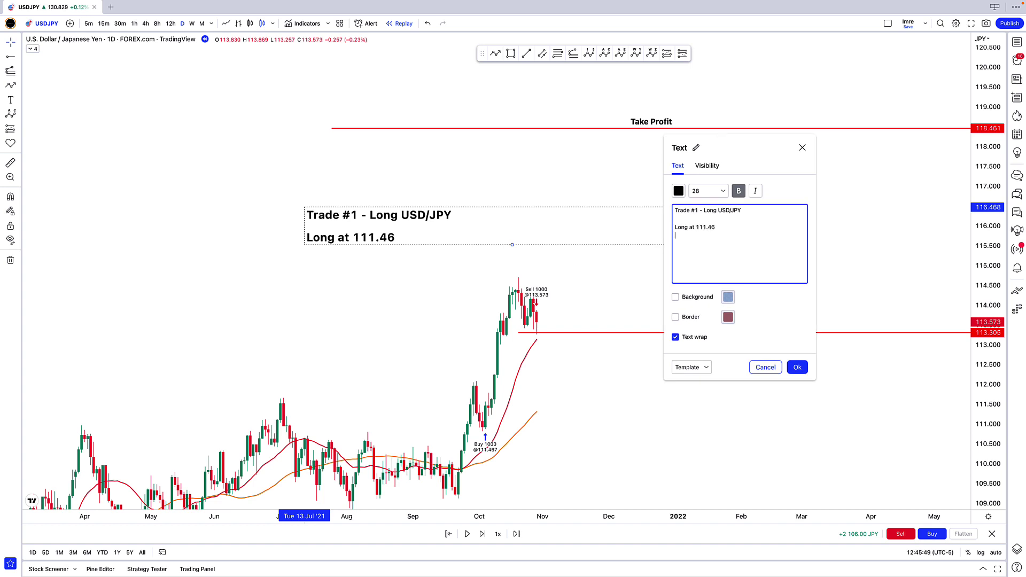
type("(")
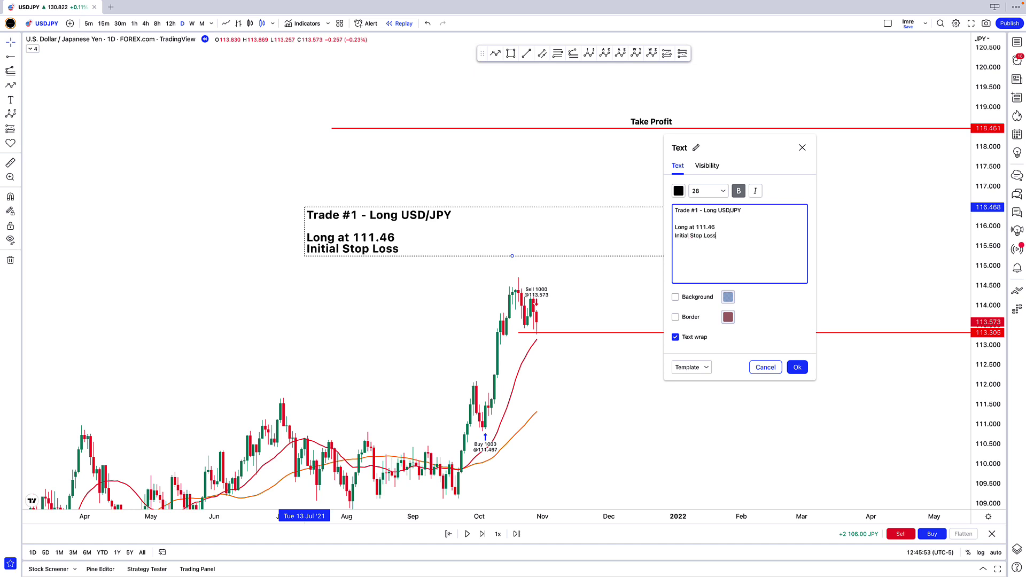
scroll(738, 394, "down", 1)
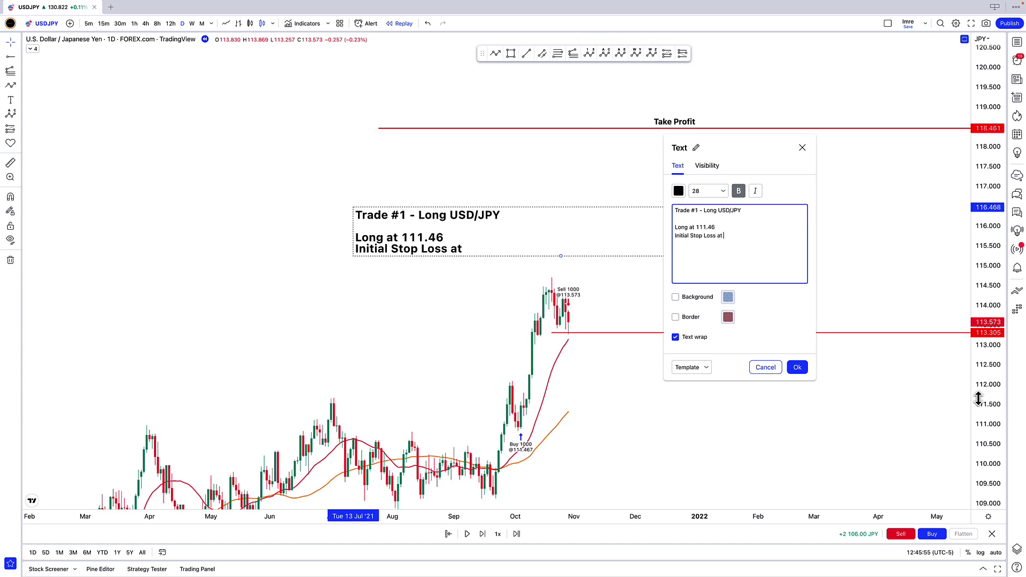
key("Escape")
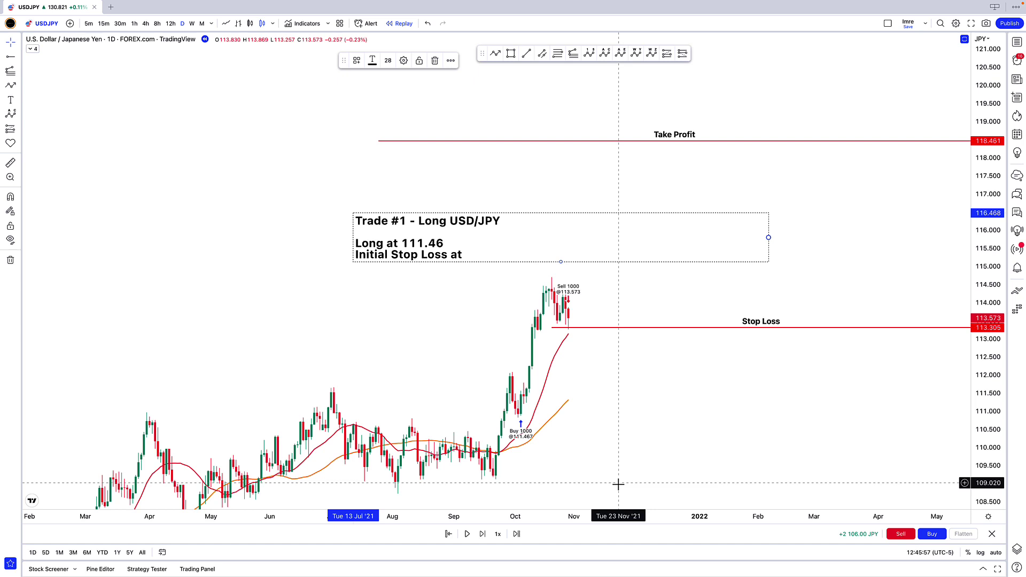
- Add the trailing stop at 113.30 to the note and move it over the October rally
double_click(483, 257)
left_click(518, 277)
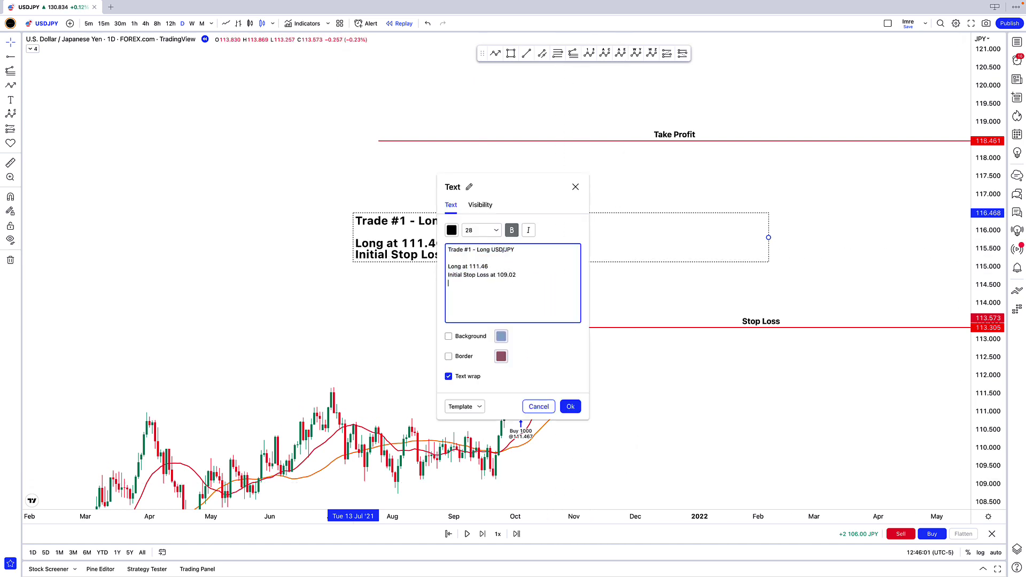
type("Trailing stop triggered at 113.")
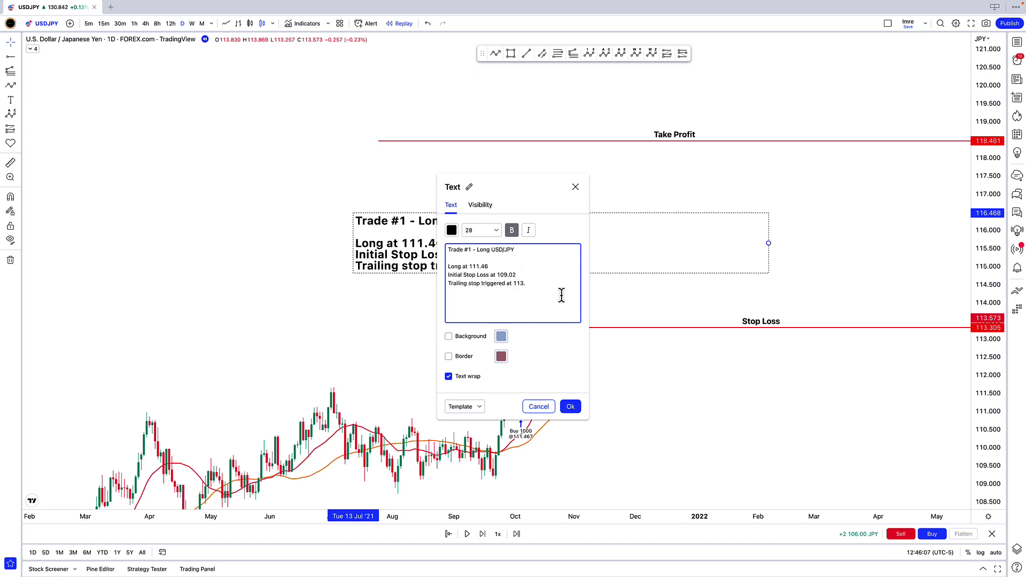
key("super+a")
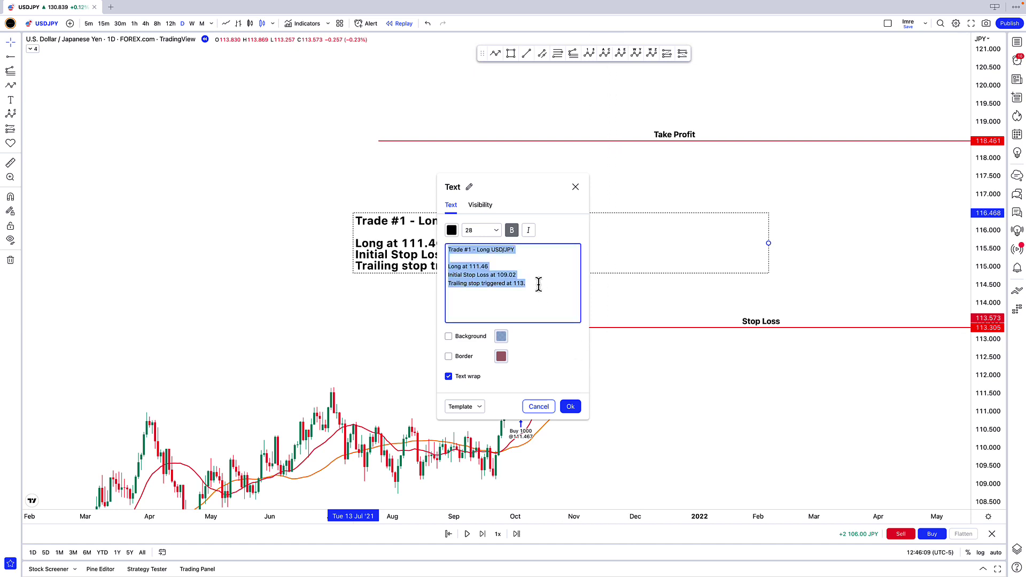
left_click(543, 284)
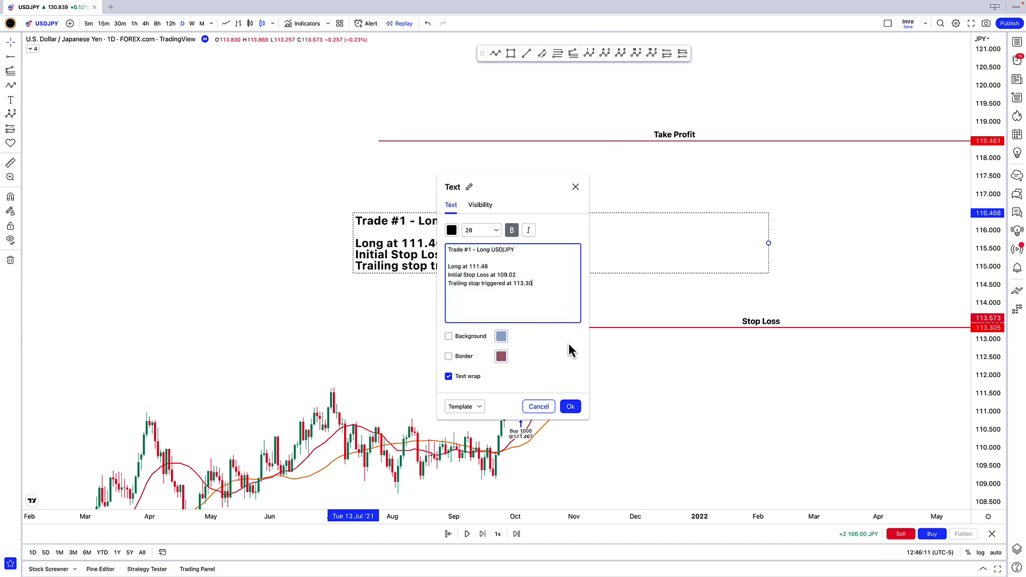
left_click(570, 406)
left_click_drag(530, 256, 445, 262)
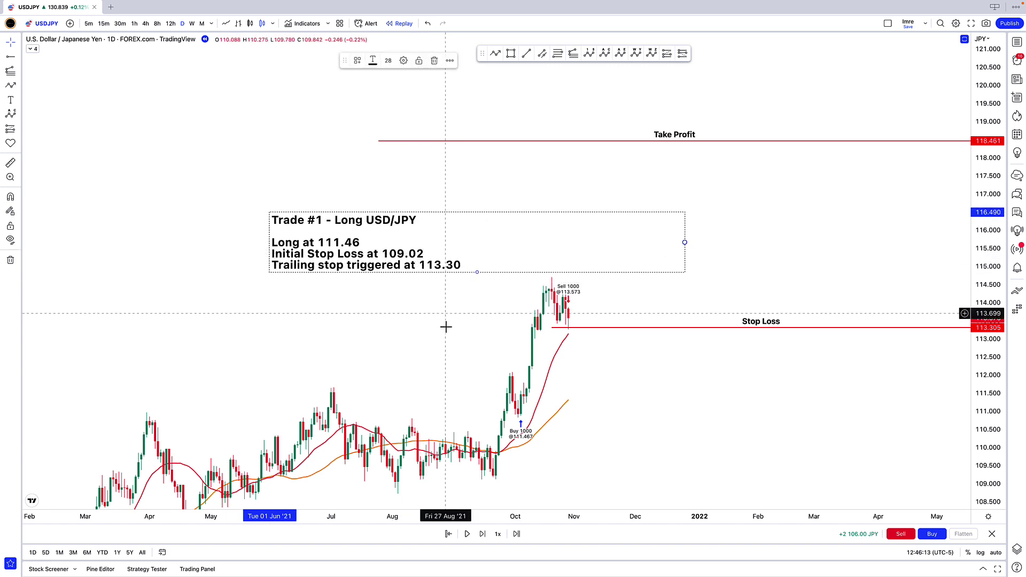
left_click(446, 327)
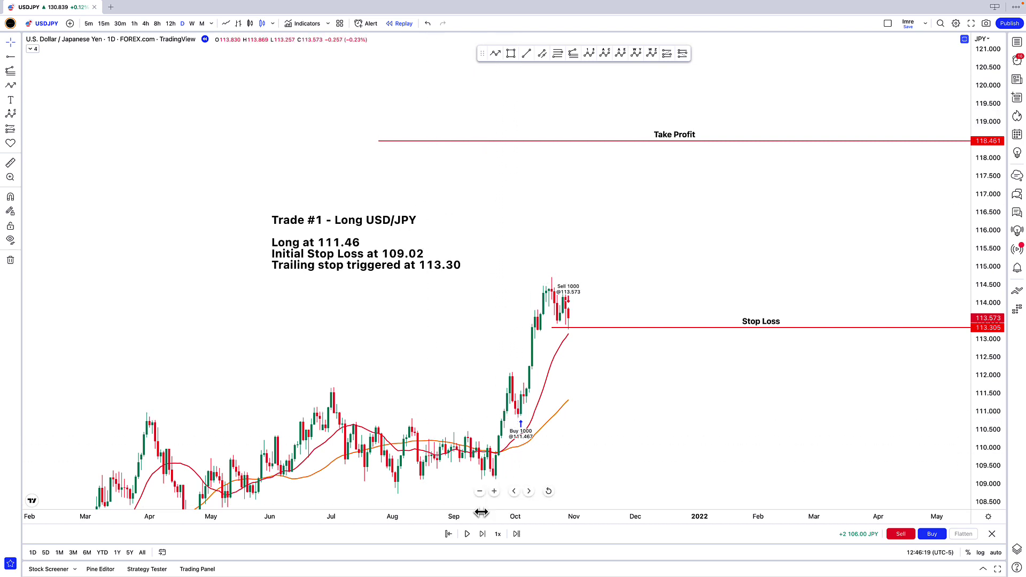
- Step the replay forward nine daily bars to the 113.909 close in November 2021
left_click(482, 535)
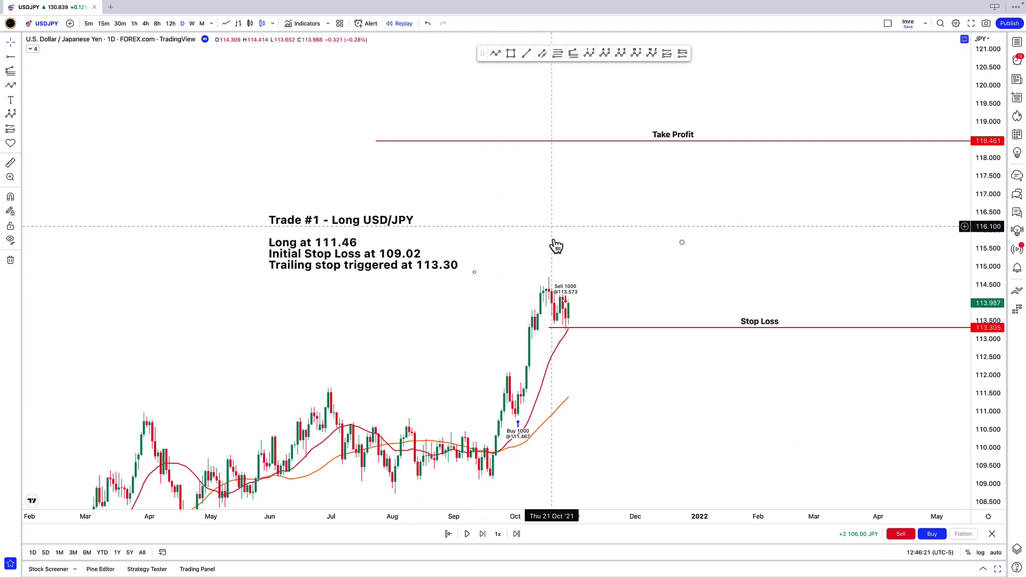
left_click(482, 534)
left_click(482, 535)
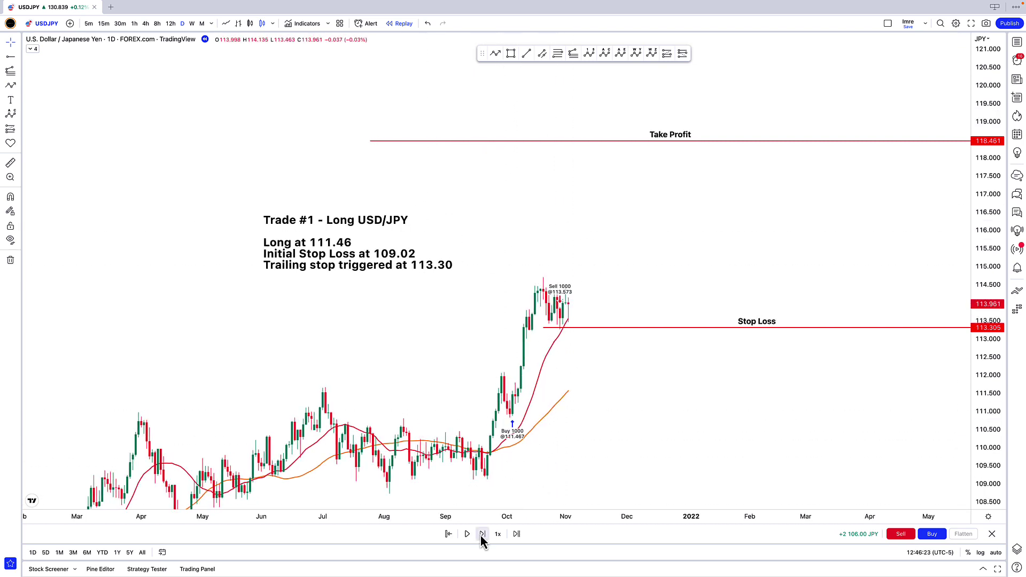
left_click(483, 535)
left_click(482, 534)
left_click(482, 534)
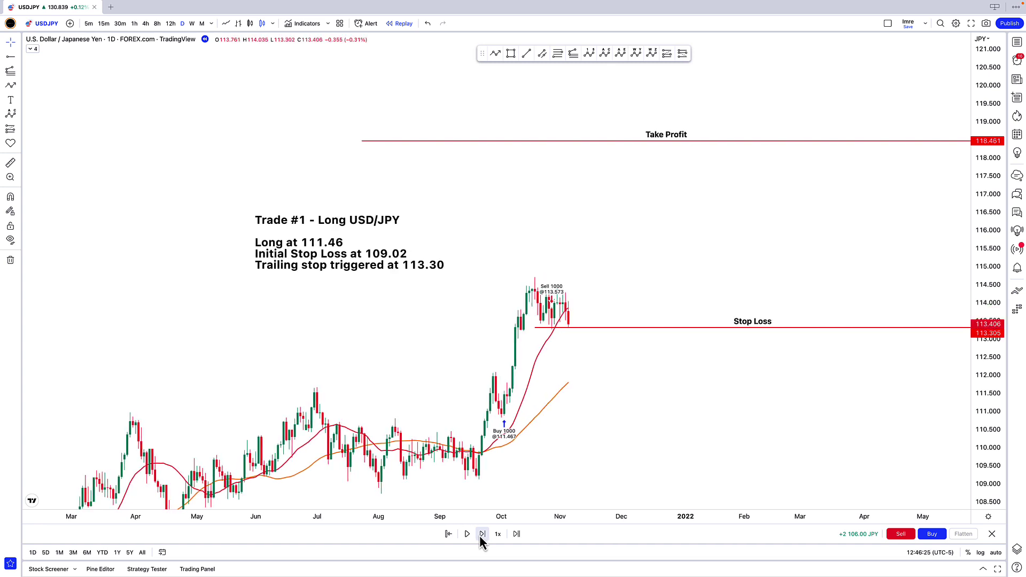
left_click(479, 534)
left_click(480, 535)
left_click(479, 535)
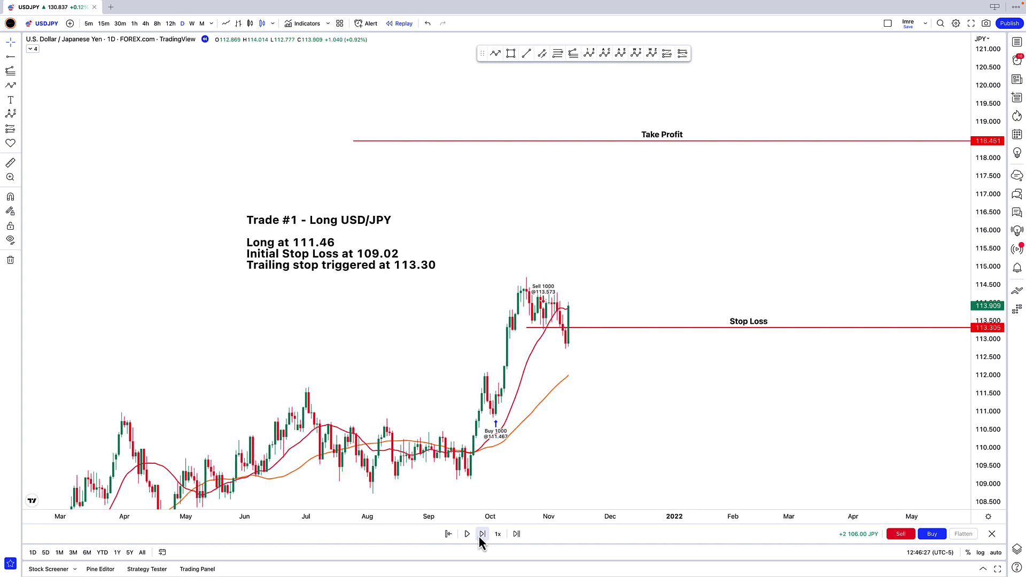
- Move the Trade #1 note to the upper left of the chart
scroll(668, 424, "up", 2)
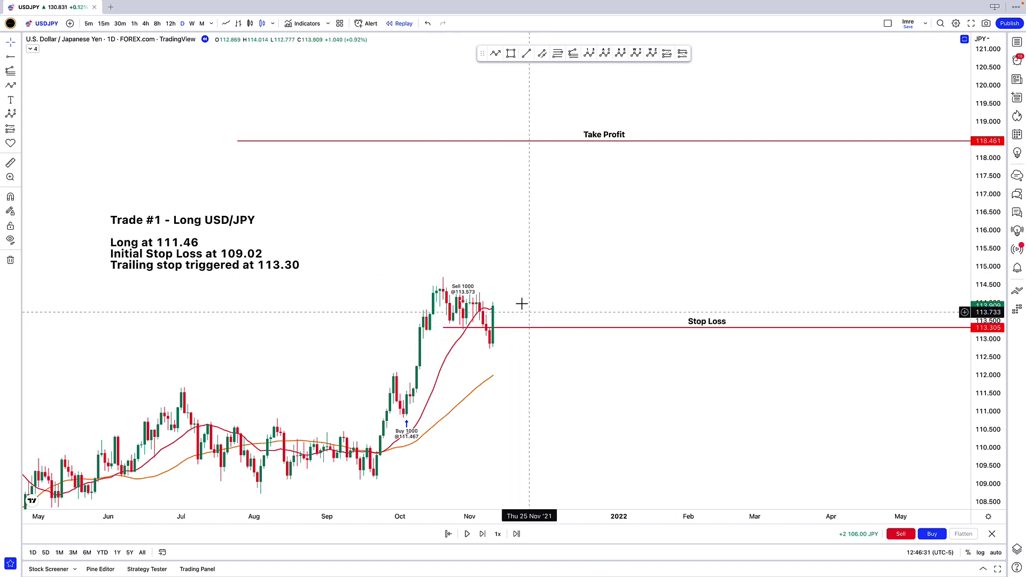
mouse_move(247, 240)
left_mouse_down()
mouse_move(249, 320)
mouse_move(212, 211)
left_mouse_up()
left_click(195, 243)
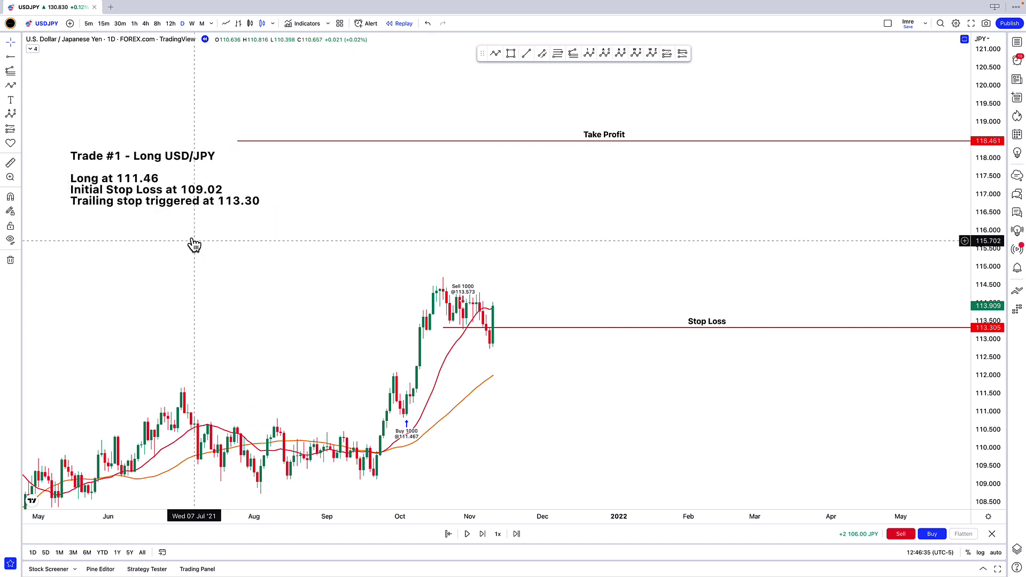
- Add a Trade #2 text note with a 'Long at' line below the title
left_click(18, 100)
left_click(54, 102)
left_click(201, 315)
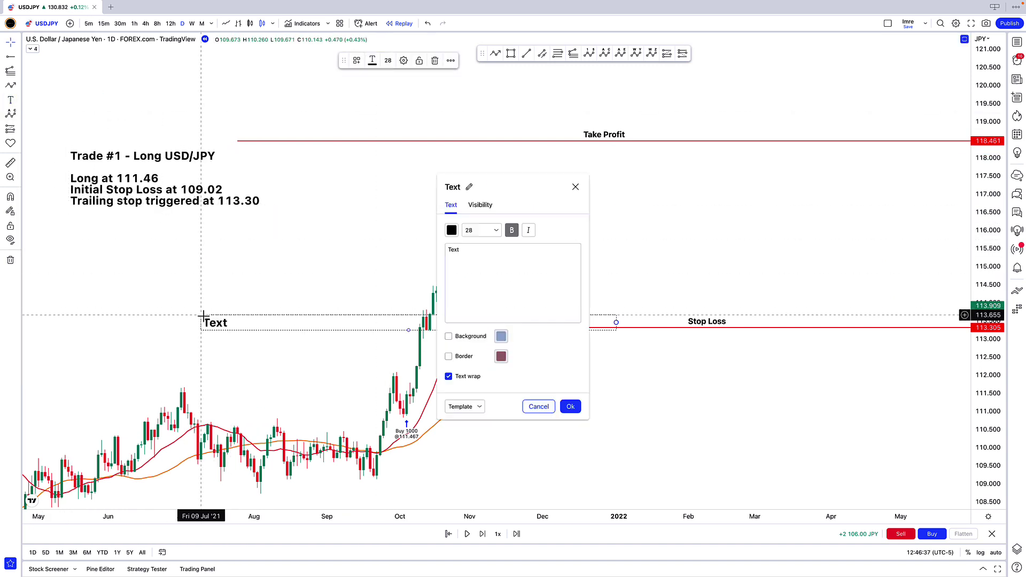
type("Trade #2 -")
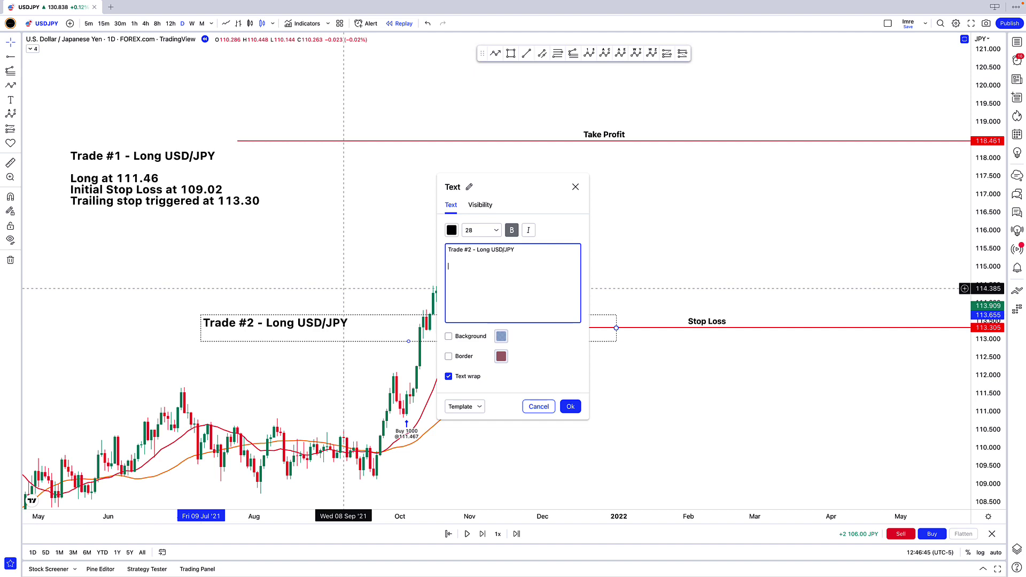
type("Lo")
key("BackSpace")
key("BackSpace")
key("Return")
type("Long a")
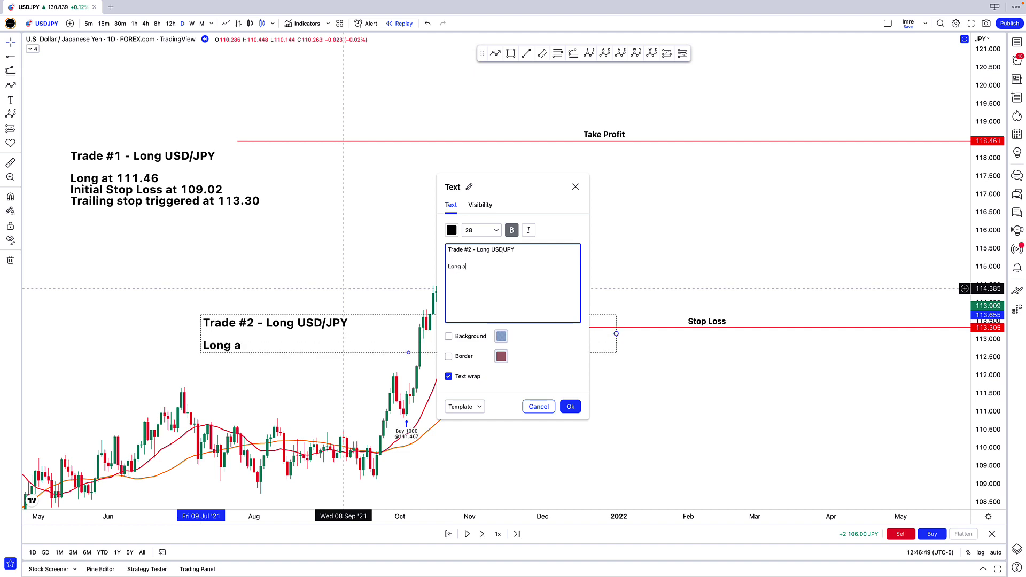
type("t")
left_click(571, 407)
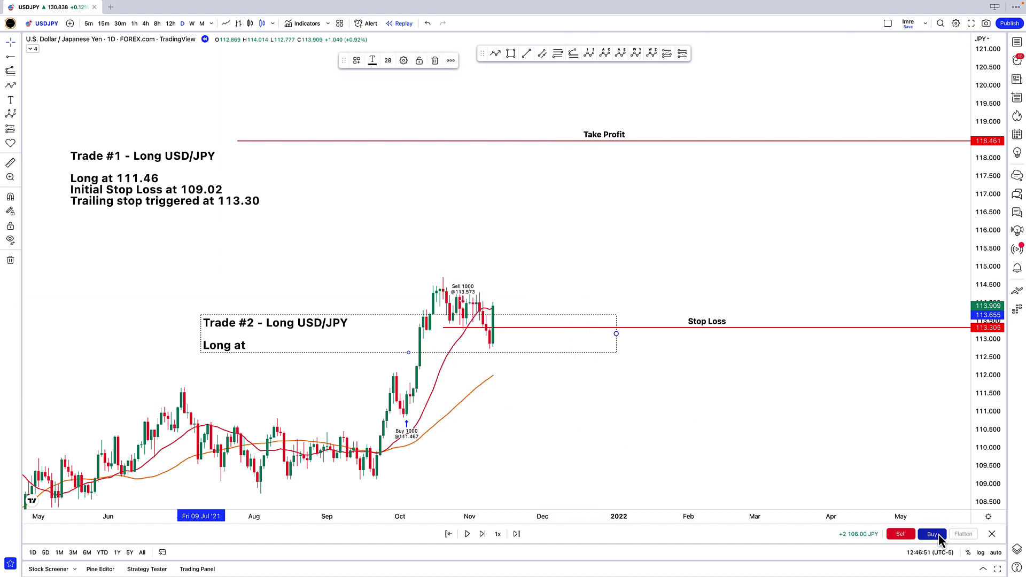
- Buy 1000 units at 113.909 and add '113.90 Initial Stop Loss' to the note
left_click(938, 534)
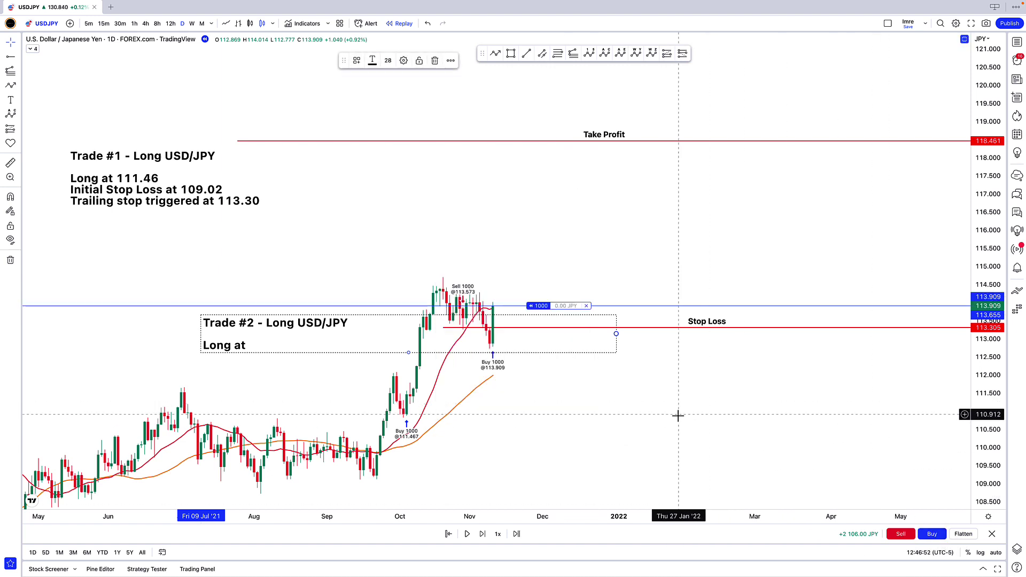
double_click(325, 332)
left_click(534, 273)
type("11")
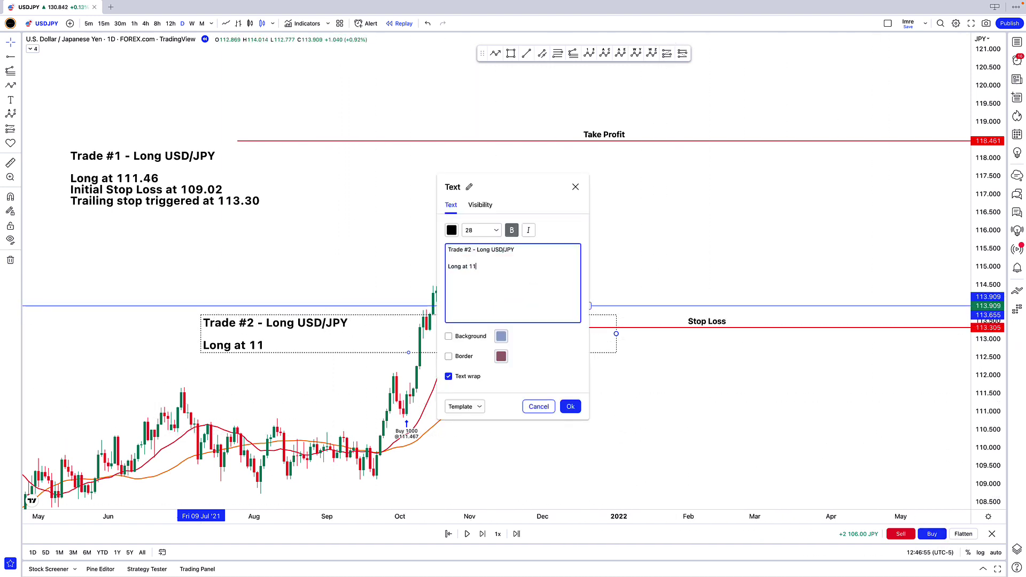
type("3.90 Initial S")
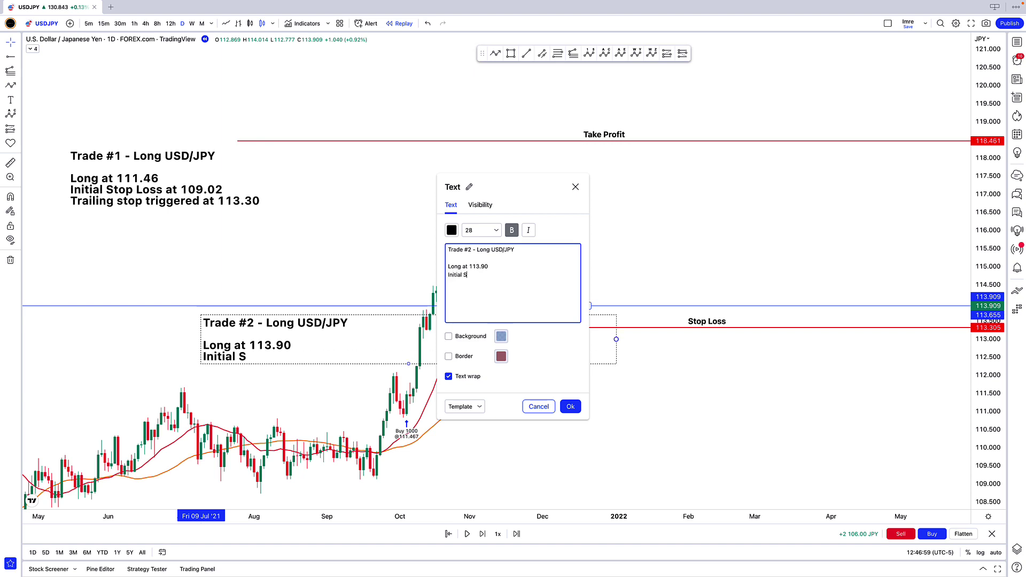
type("top Loss at")
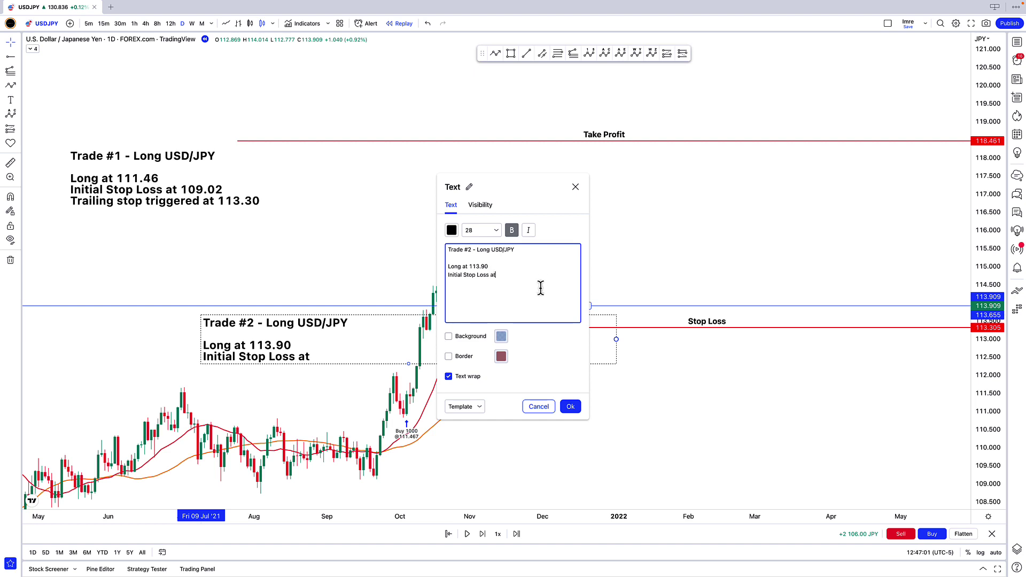
left_click(571, 407)
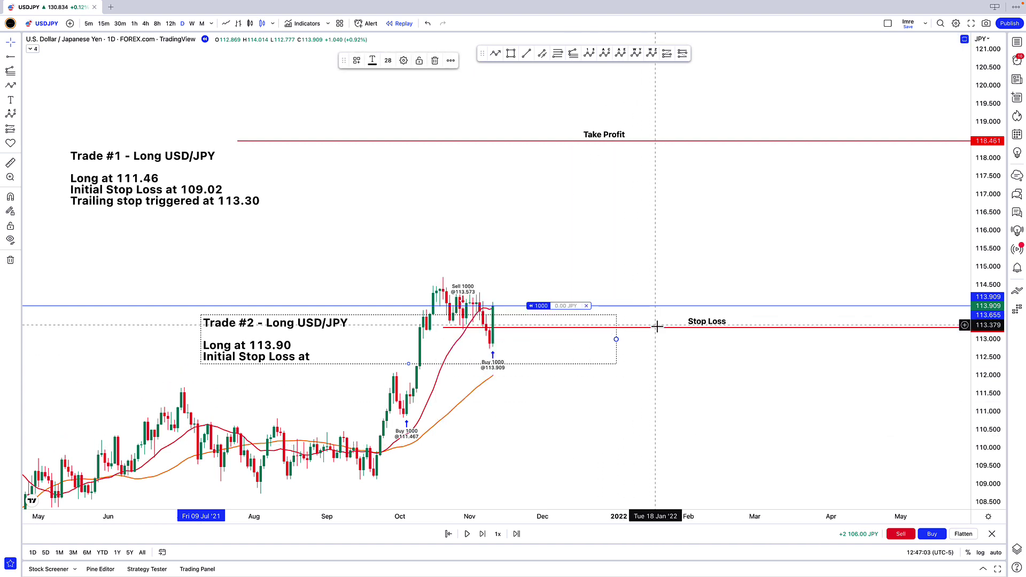
- Lower the Stop Loss to 112.68, add the target, and move the note under Take Profit
left_click_drag(657, 327, 688, 350)
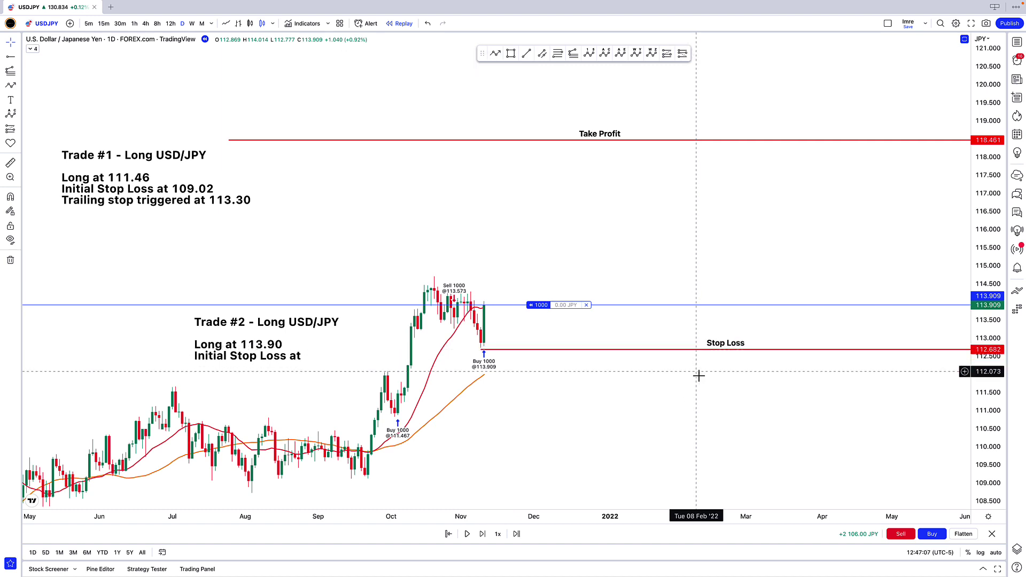
double_click(316, 356)
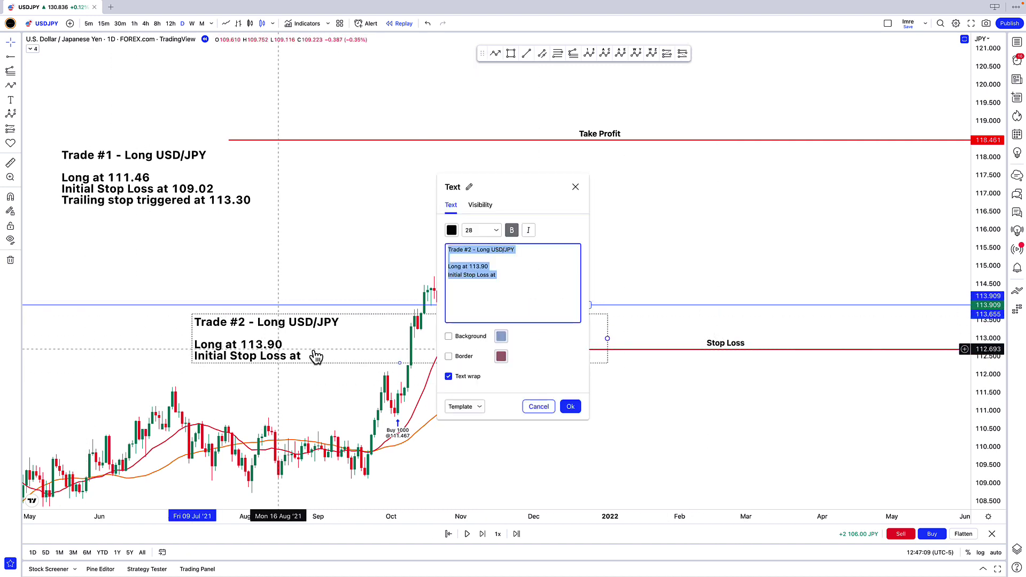
left_click(538, 280)
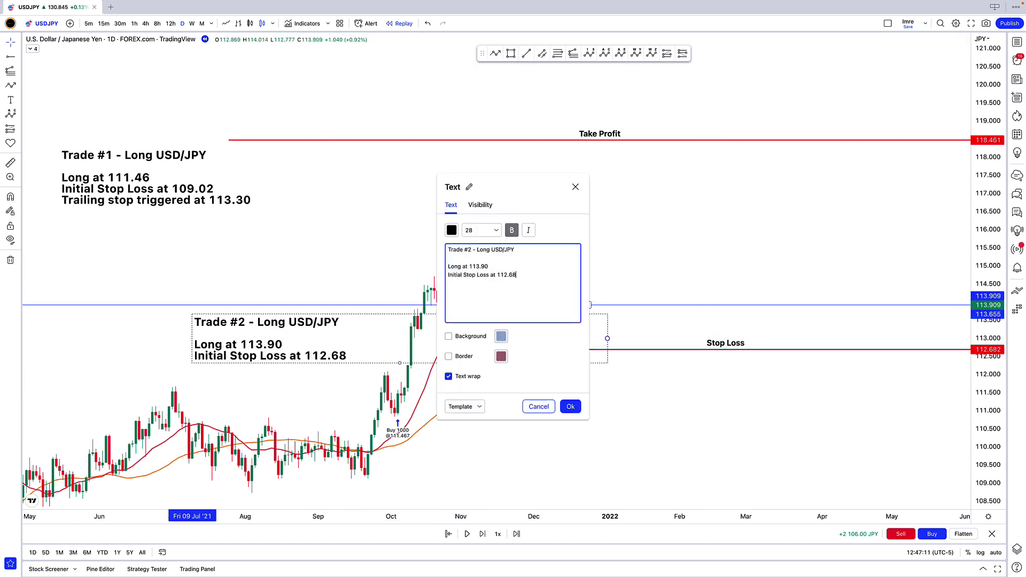
type("Take Profit 118.46")
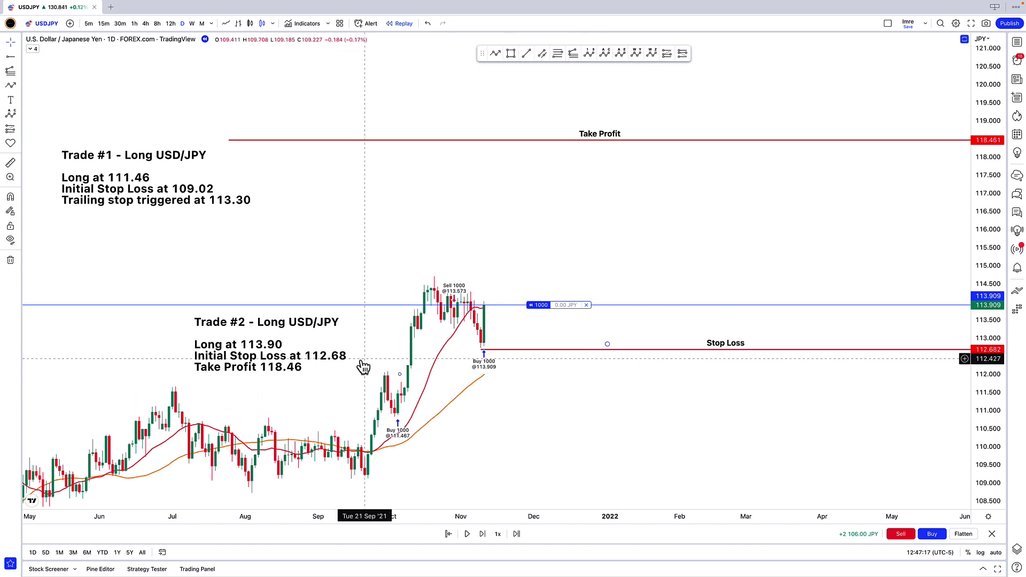
left_click_drag(326, 359, 446, 197)
- Deselect the note and advance the replay ten daily bars
left_click(412, 229)
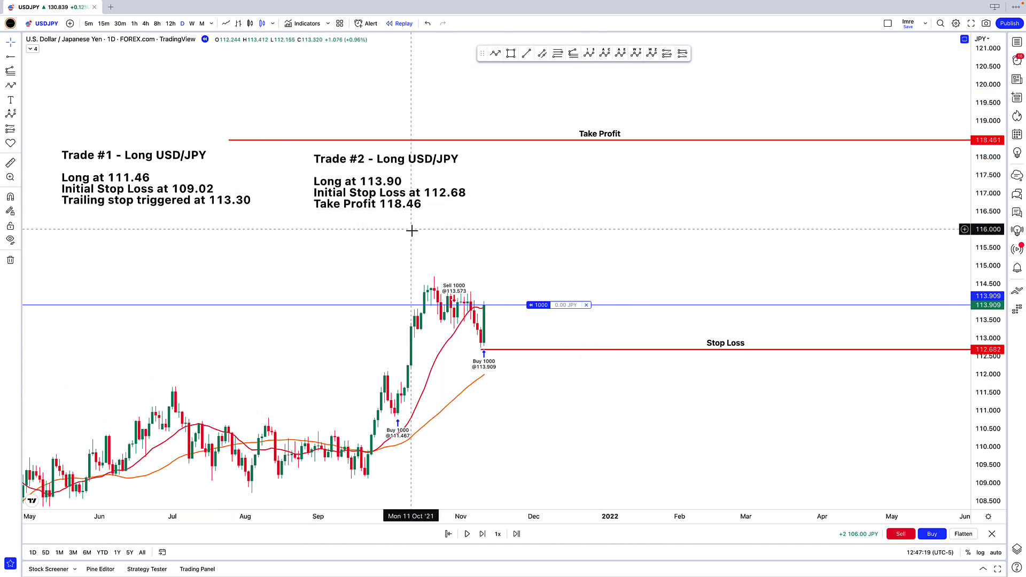
left_click(483, 535)
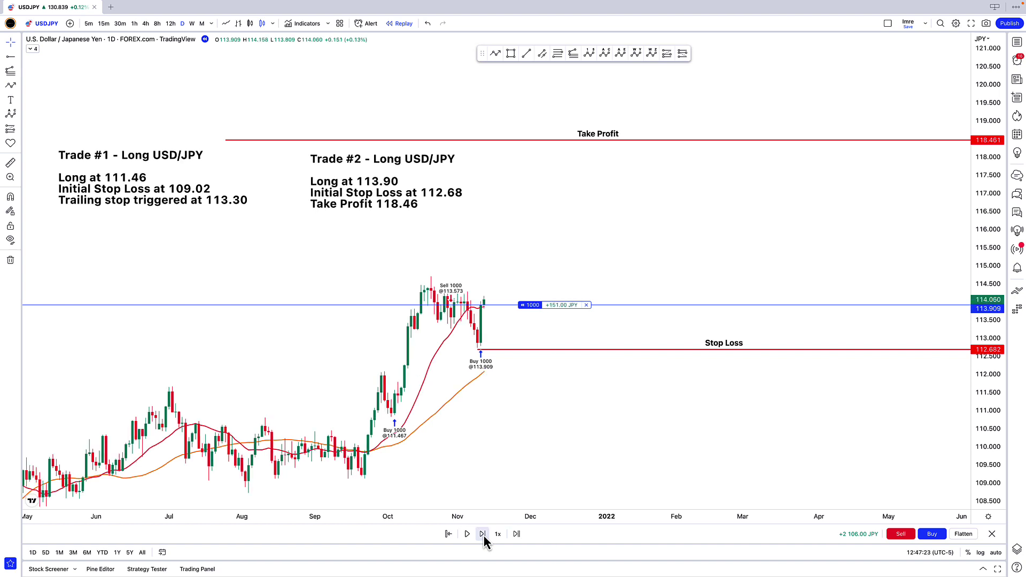
left_click(484, 535)
left_click(483, 535)
left_click(483, 535)
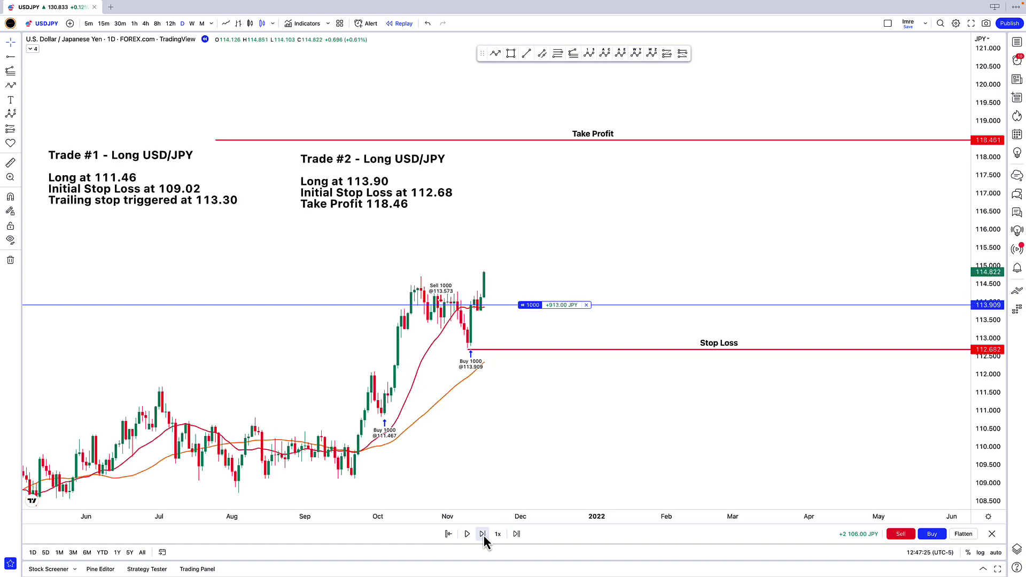
left_click(484, 534)
left_click(483, 534)
left_click(483, 534)
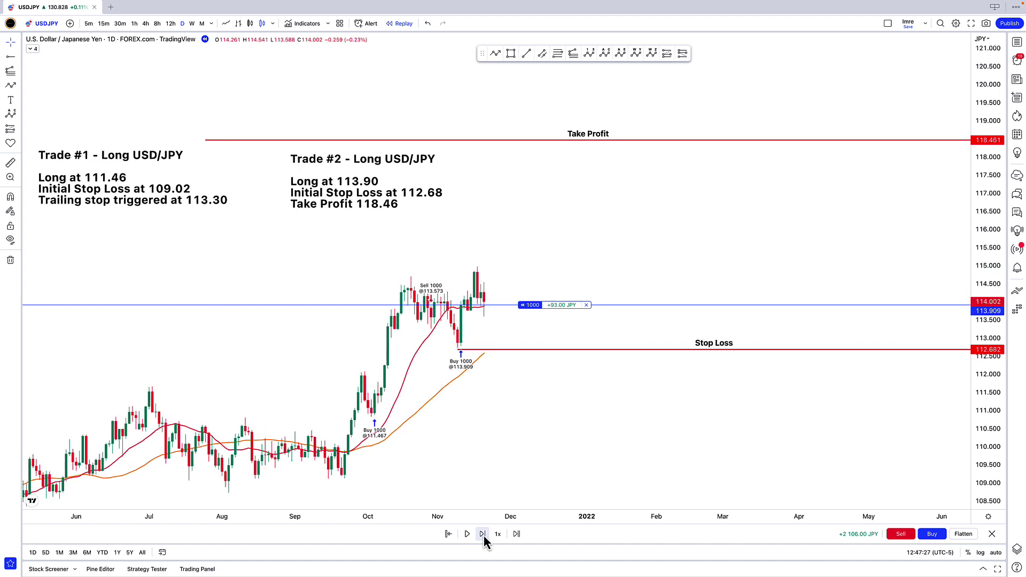
left_click(483, 535)
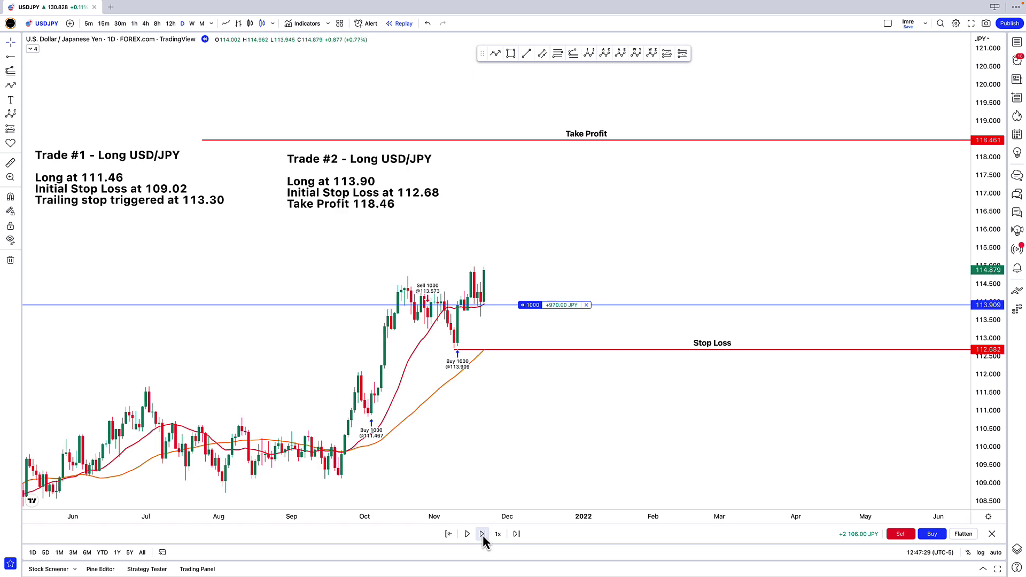
left_click(483, 534)
left_click(482, 534)
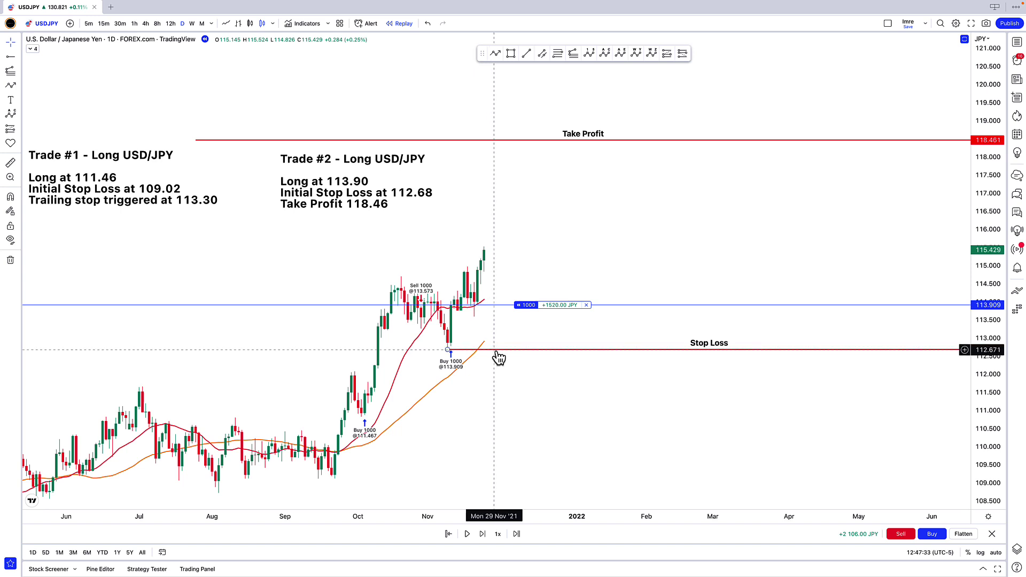
- Trail the Stop Loss up to 113.511, then replay two more days to the 113.378 close
left_click_drag(499, 356, 525, 320)
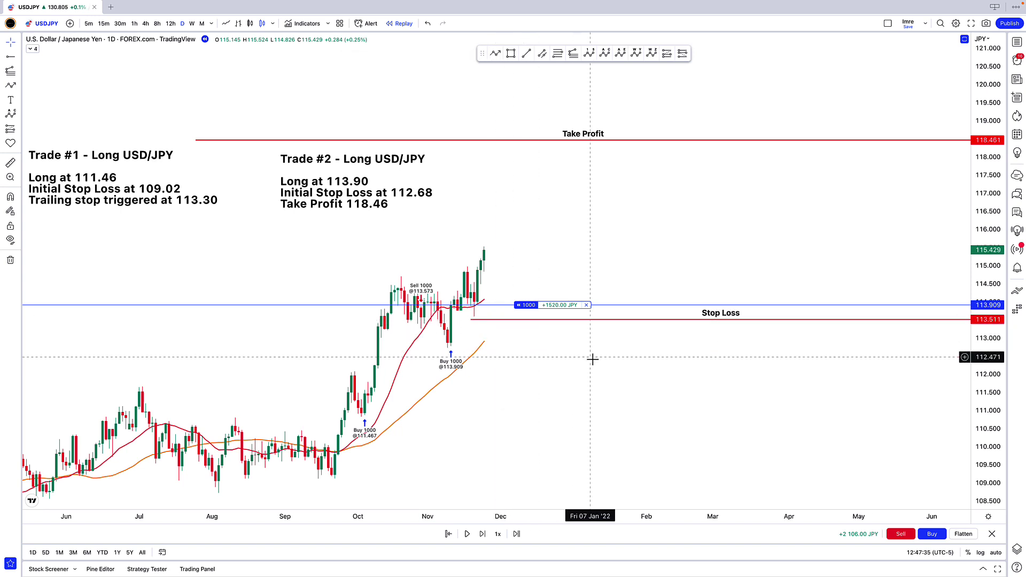
left_click(482, 535)
left_click(482, 535)
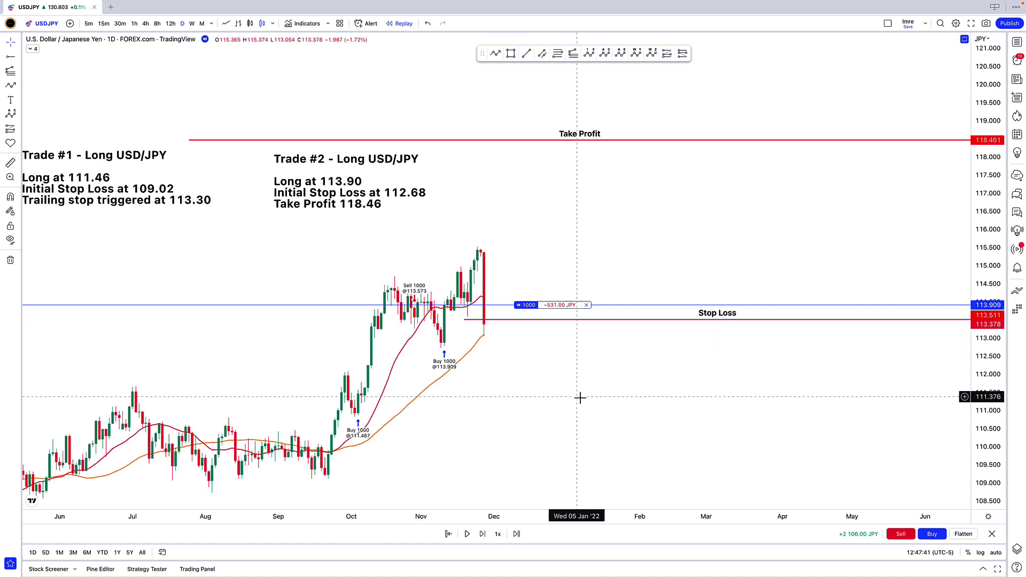
- Add 'Trailing Stop triggered at 113.51' to the Trade #2 note and Flatten the long at 113.378
double_click(381, 190)
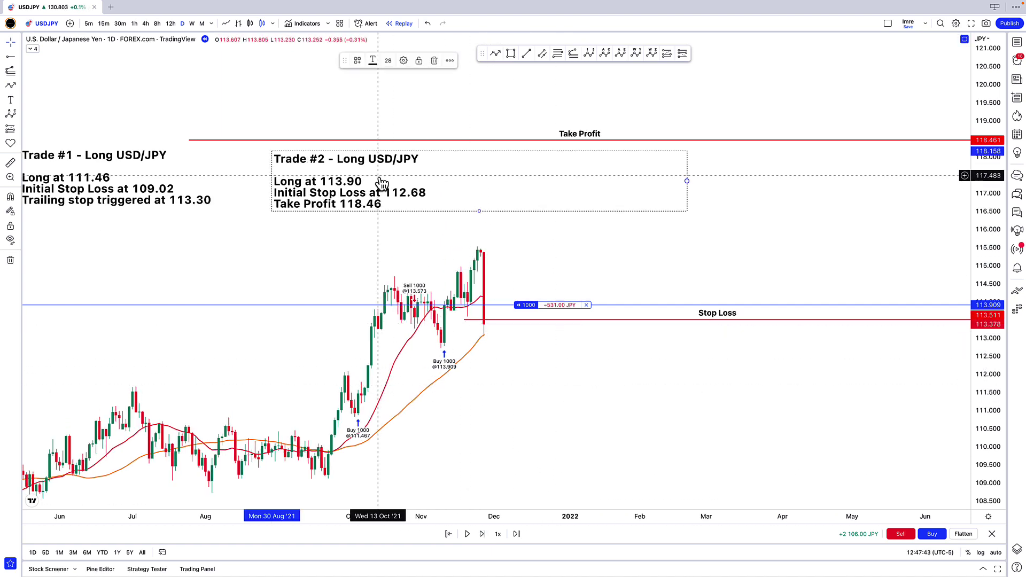
left_click(513, 280)
key("Return")
type("T")
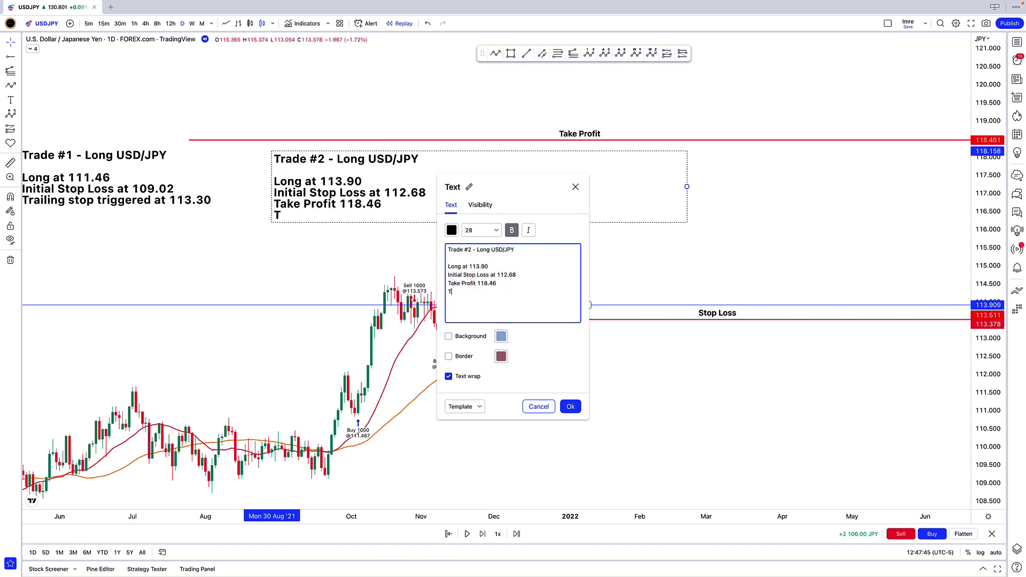
type("railing Stop tri")
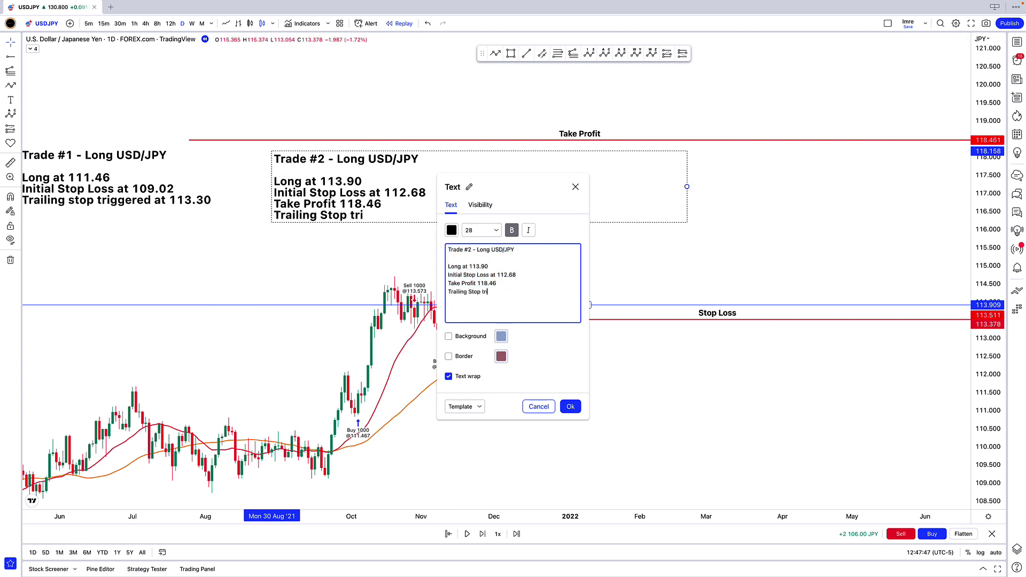
type("ggered at 113.51")
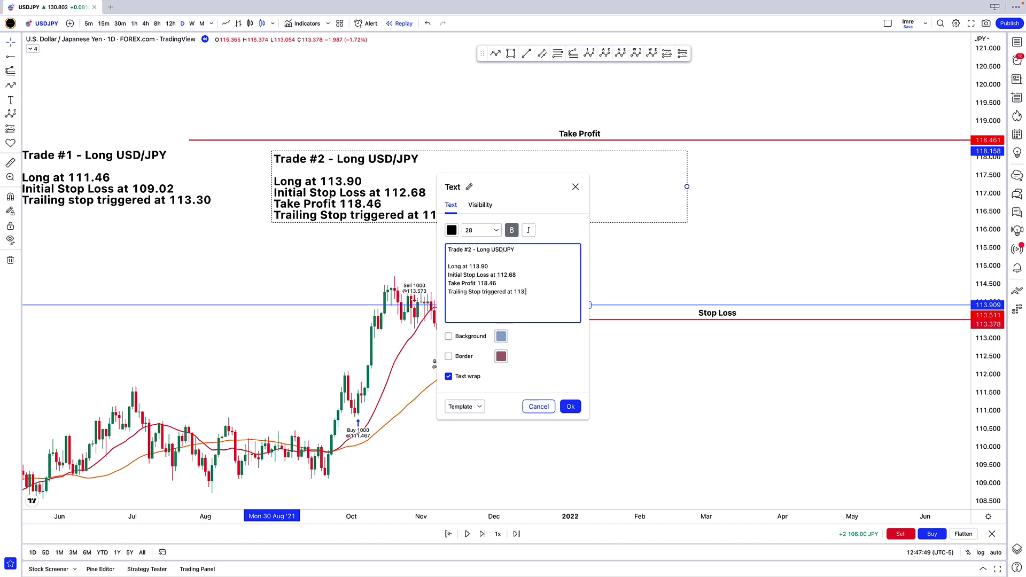
left_click(634, 397)
left_click(419, 236)
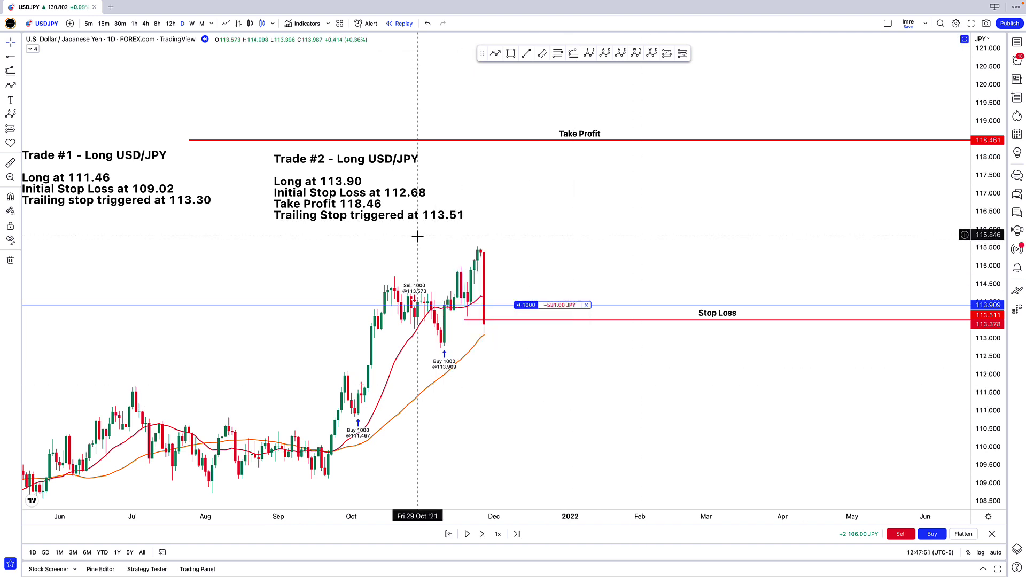
left_click(964, 534)
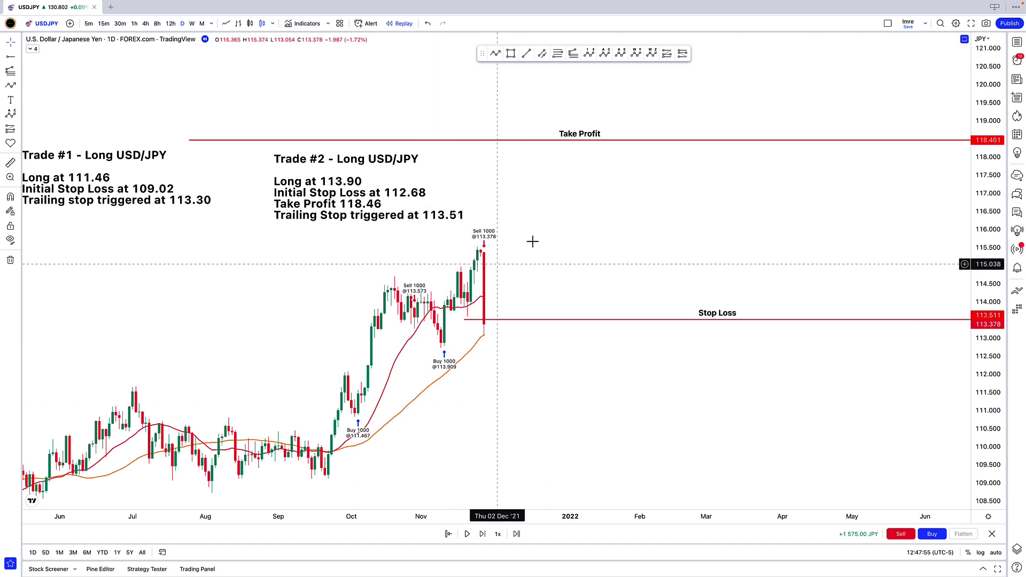